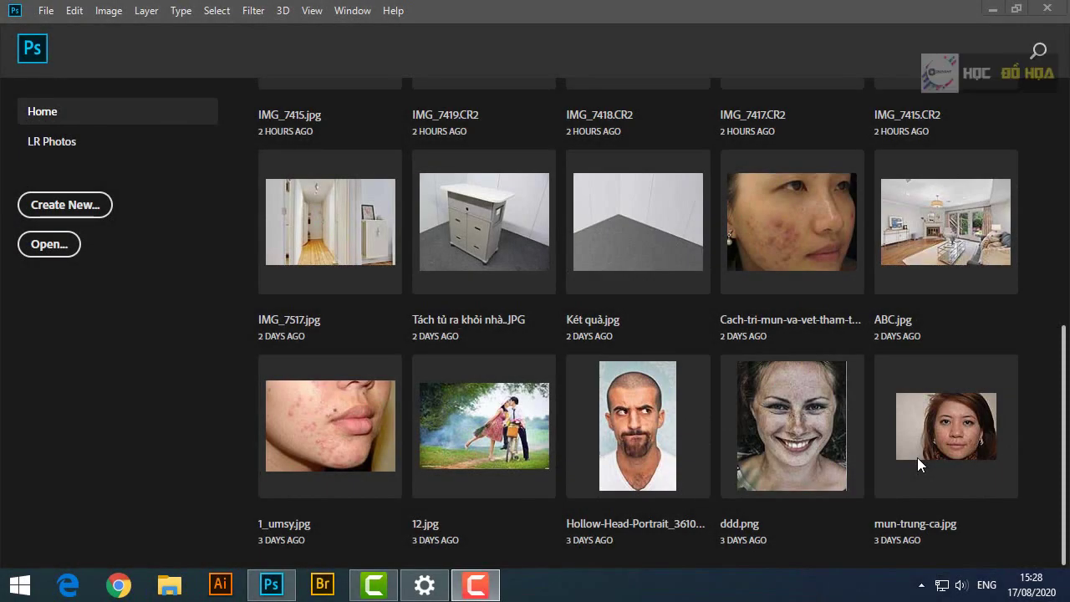
Bring Photoshop's home screen to the front and open the File menu.
left_click(1044, 447)
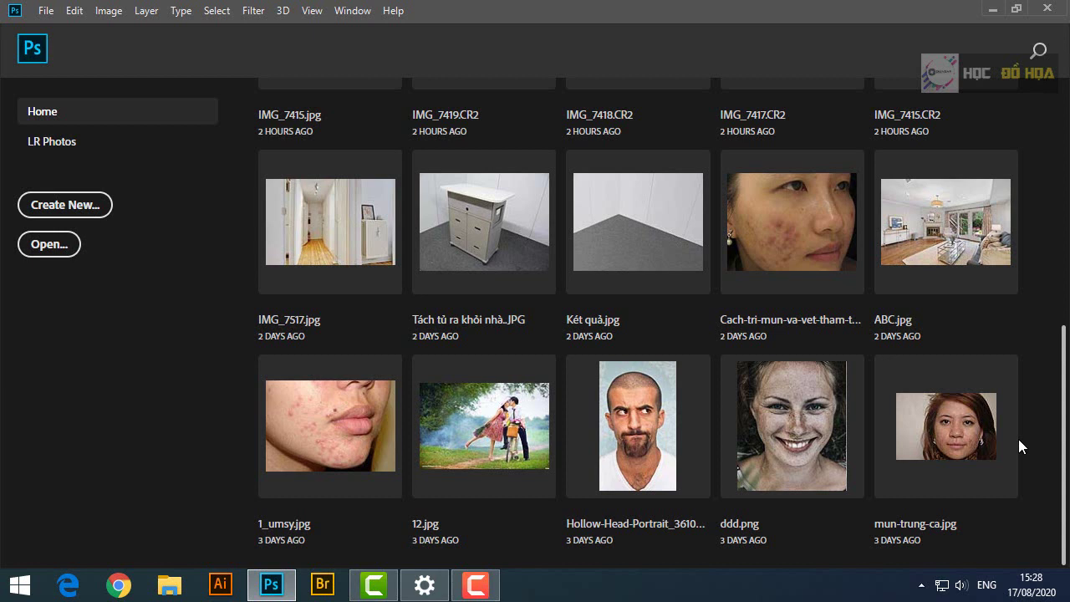
left_click(48, 16)
Create a new 1920×1080 document named 'Drop' with a black background.
left_click(50, 27)
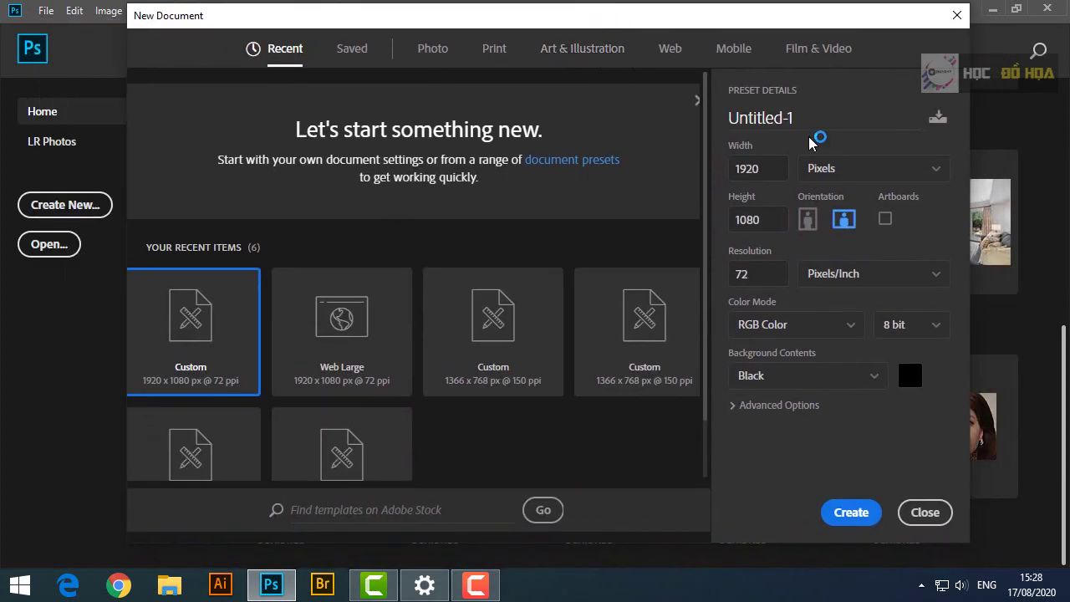
double_click(790, 118)
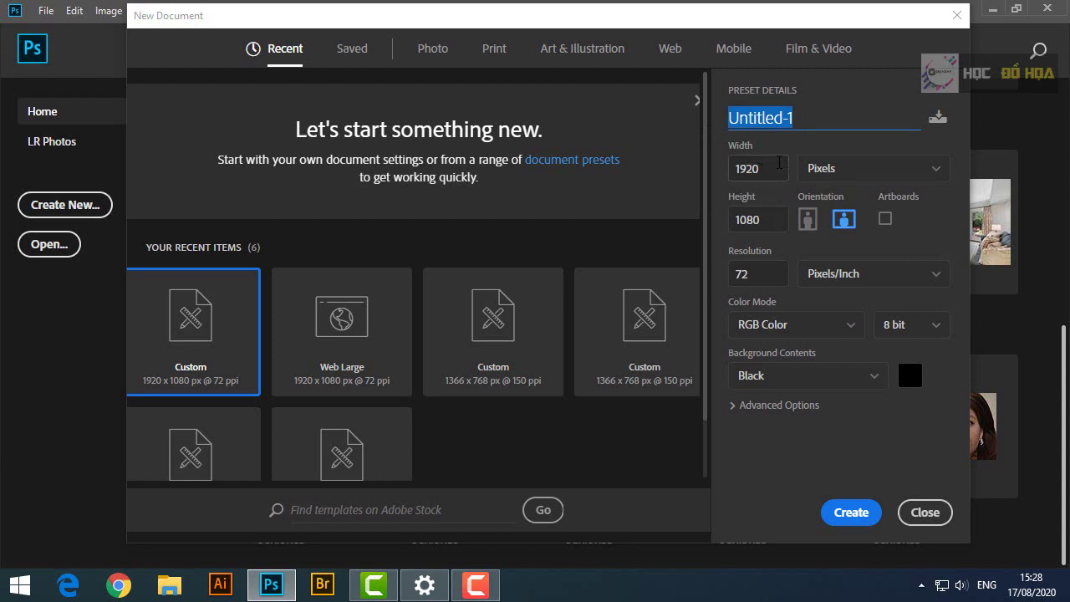
type("Drop")
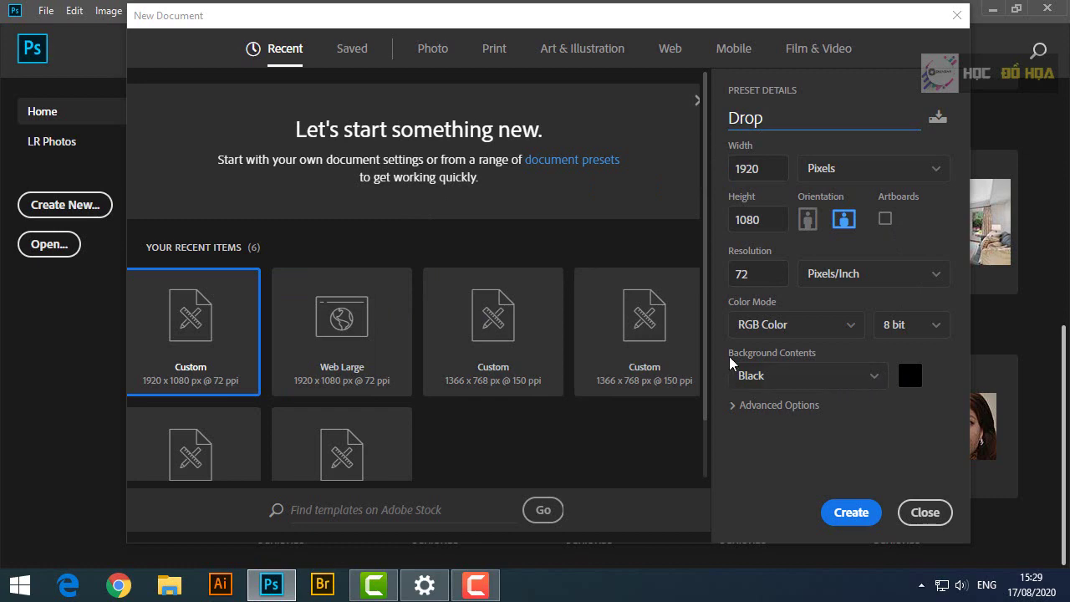
left_click(879, 385)
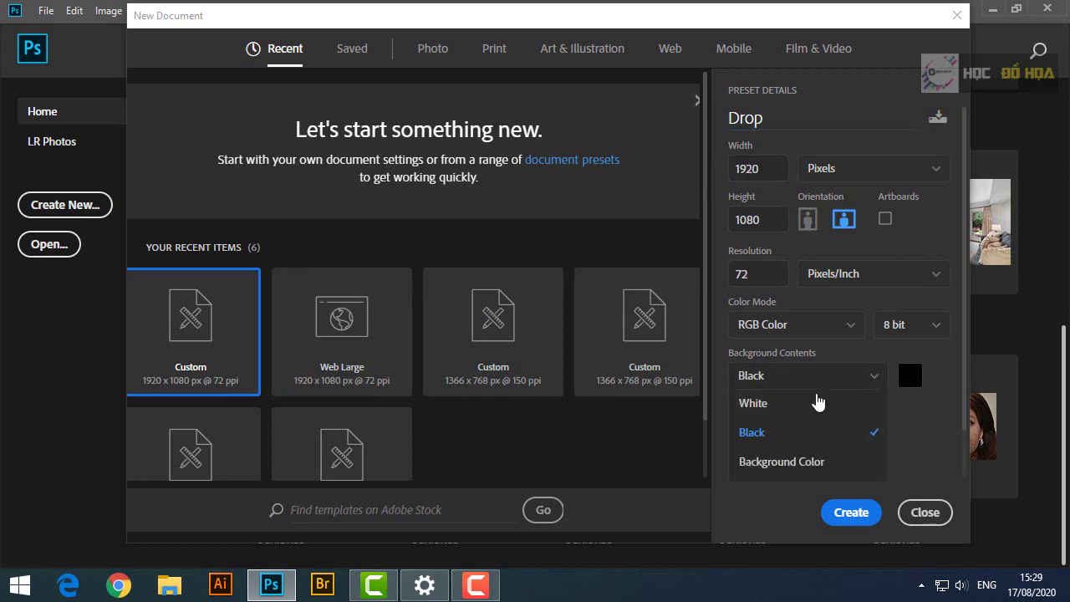
left_click(771, 434)
key("Return")
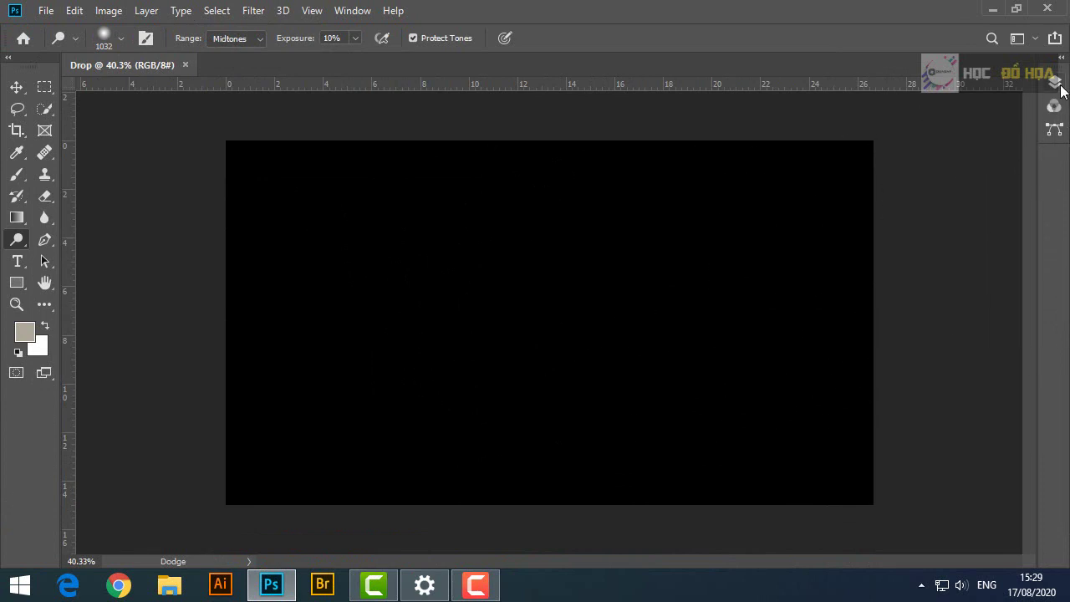
Select the Type tool and set its font to Trueno.
left_click(1056, 82)
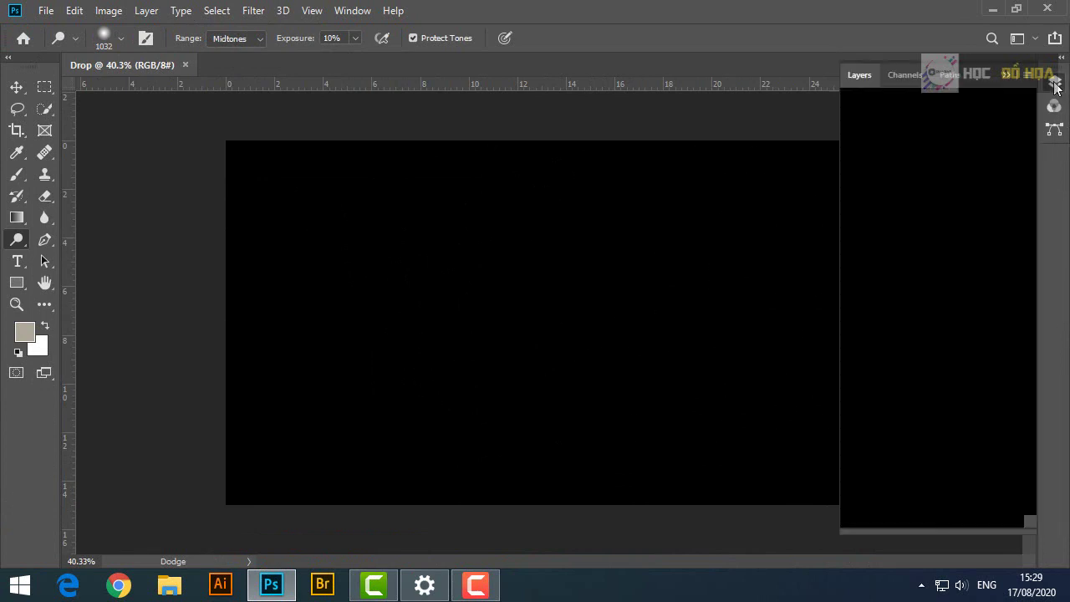
left_click(800, 318)
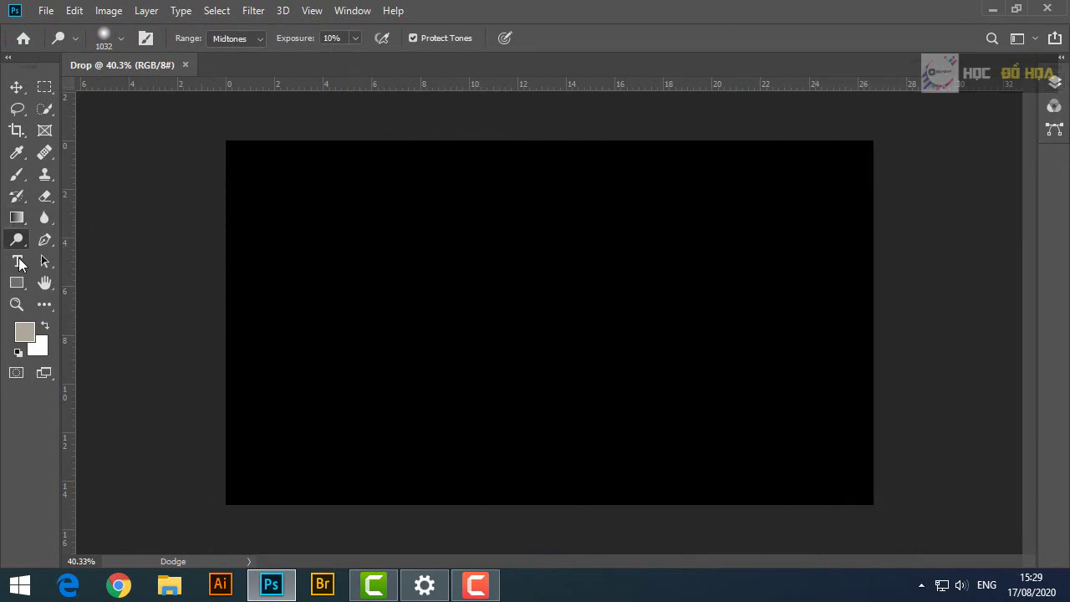
left_click(16, 261)
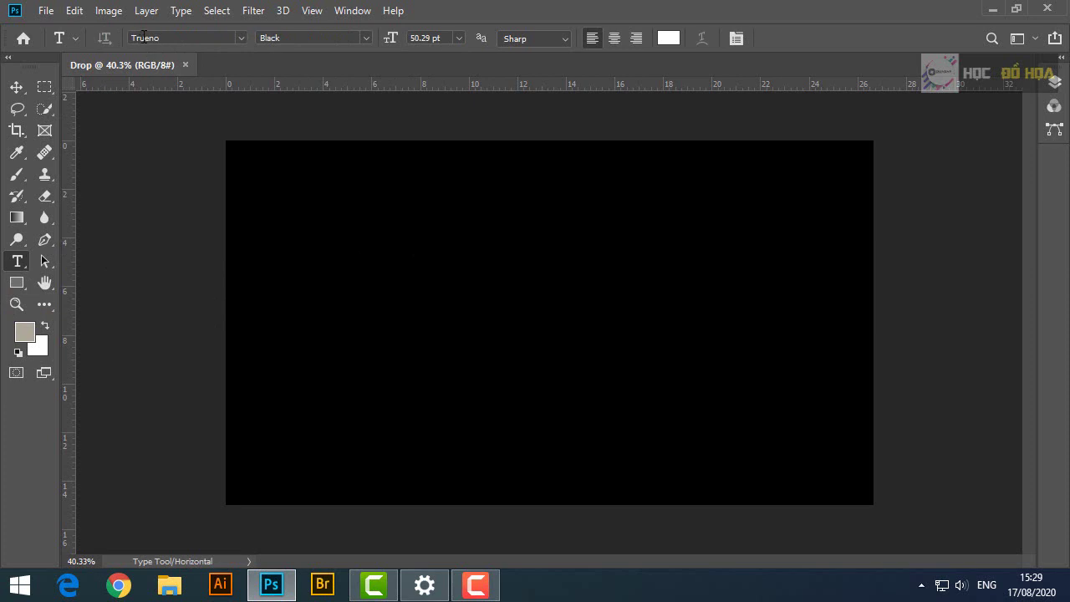
left_click(239, 37)
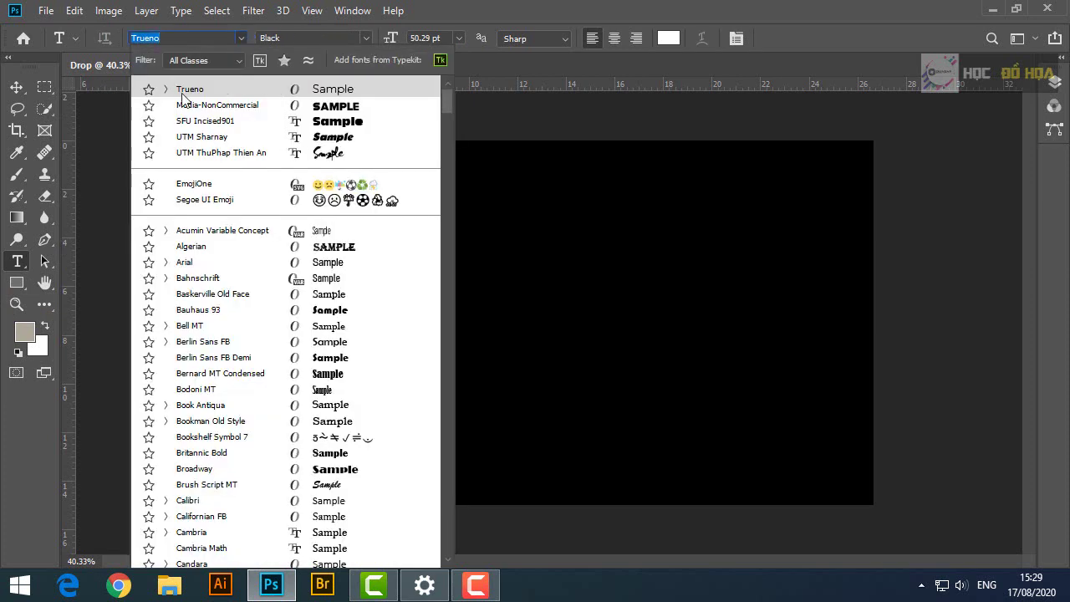
left_click(517, 64)
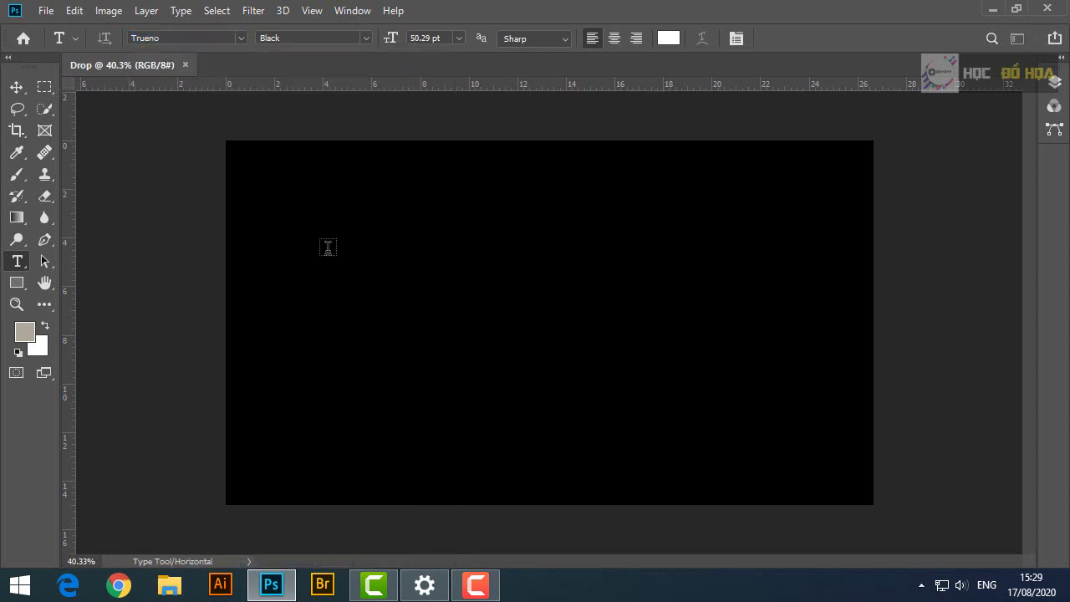
Check the Trueno-UltraBlack font archive in the Downloads folder, then return to Photoshop.
key("alt+Tab")
left_click(619, 224)
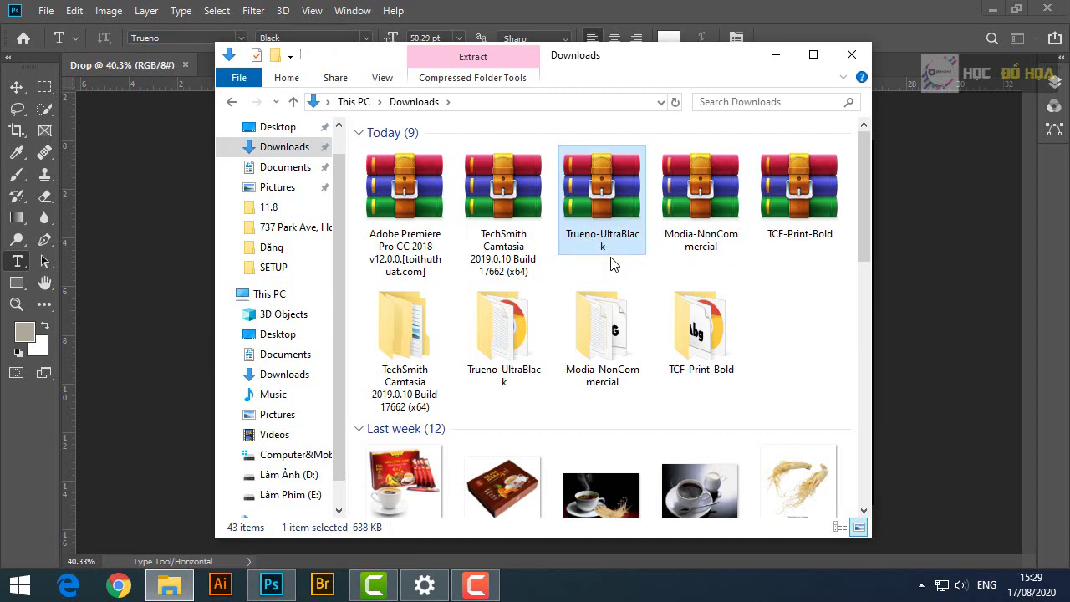
key("alt+Tab")
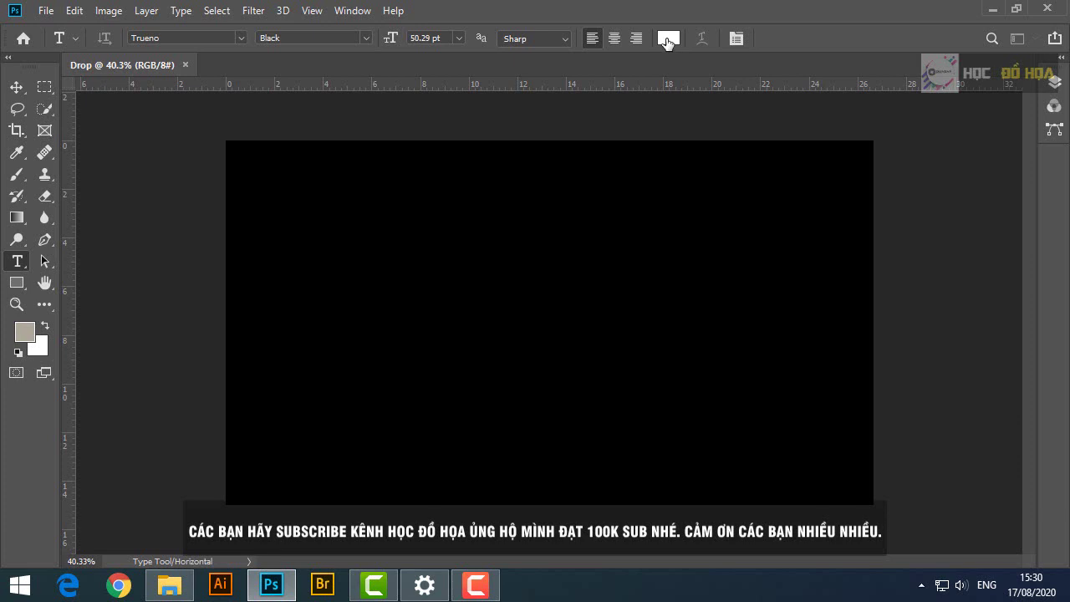
Type the white word 'DROP' in the middle of the black canvas.
left_click(360, 324)
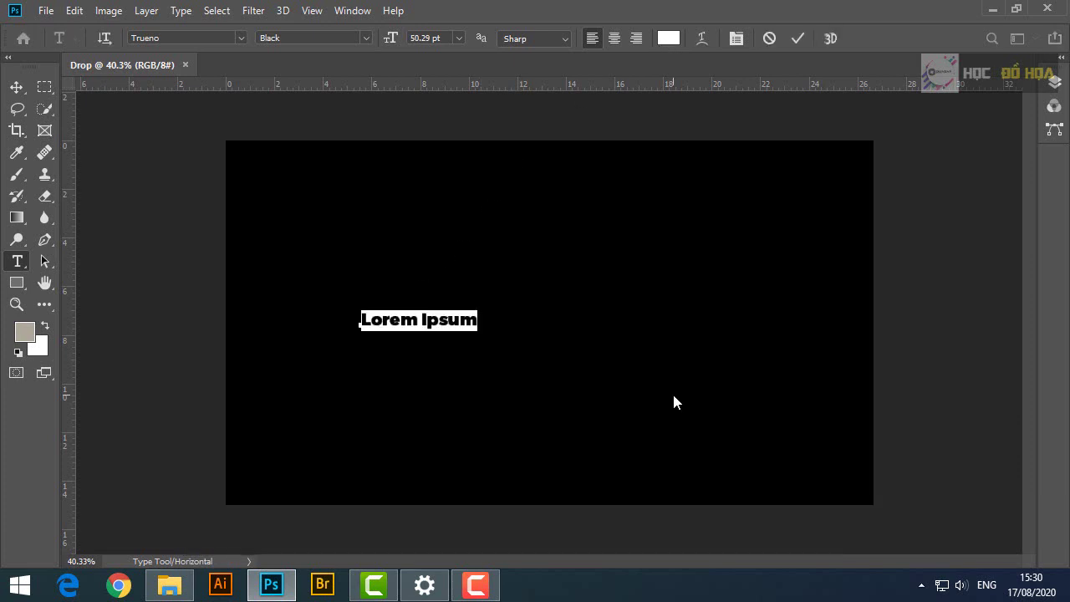
type("DROP")
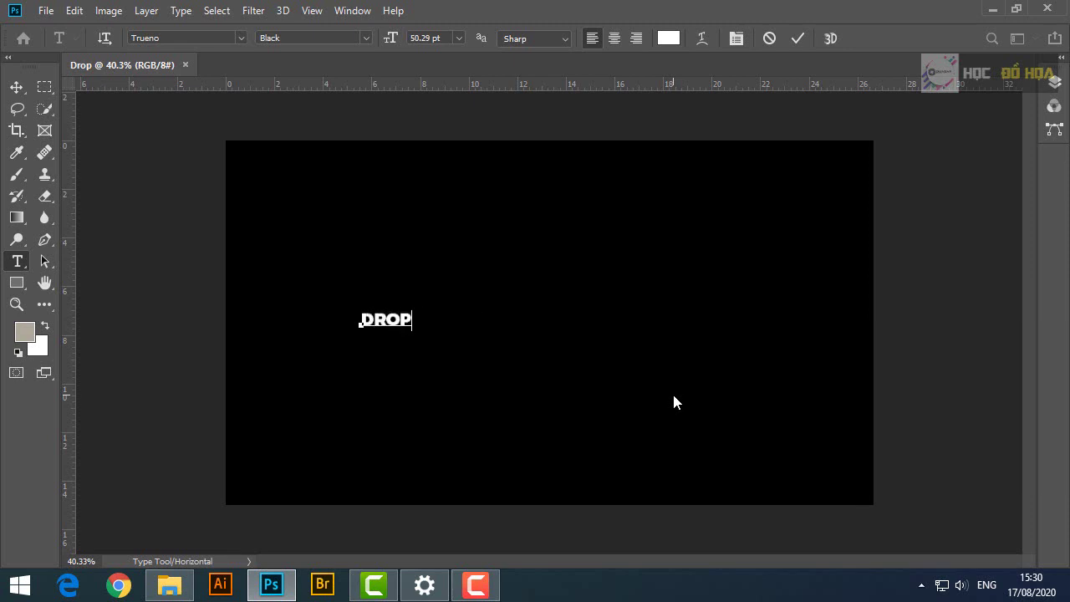
left_click(16, 87)
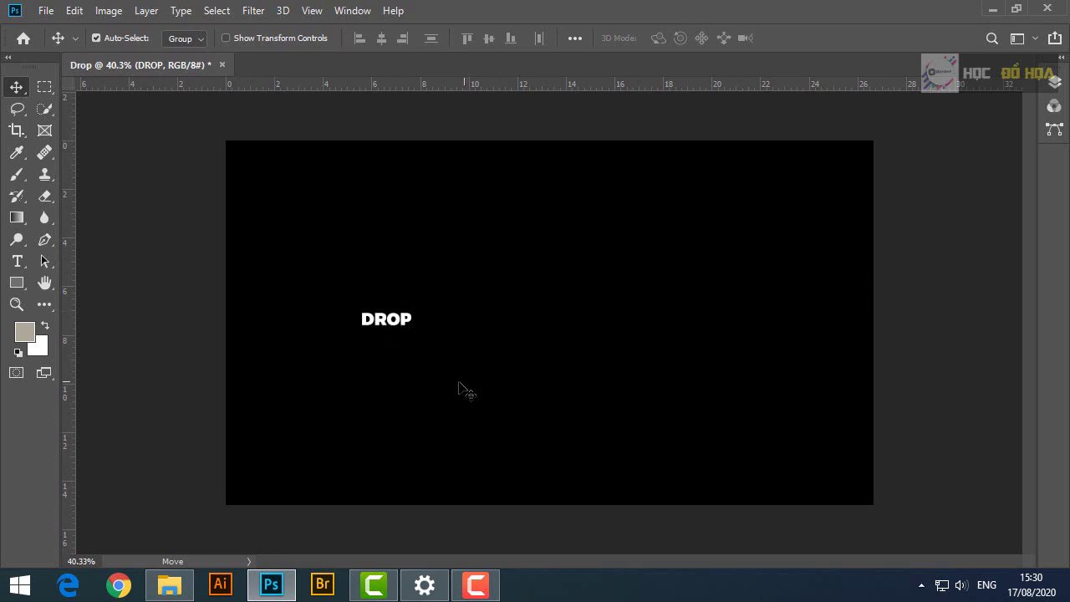
Enlarge the DROP lettering across the canvas with Free Transform.
left_click(72, 11)
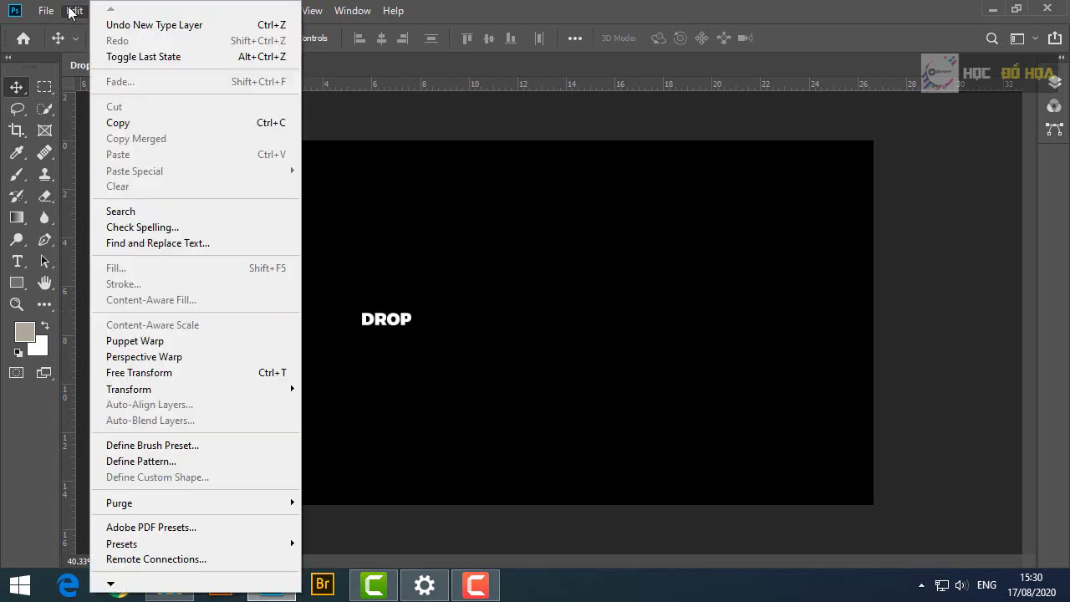
left_click(203, 376)
mouse_move(413, 327)
left_mouse_down()
mouse_move(658, 469)
mouse_move(791, 453)
left_mouse_up()
left_click(801, 40)
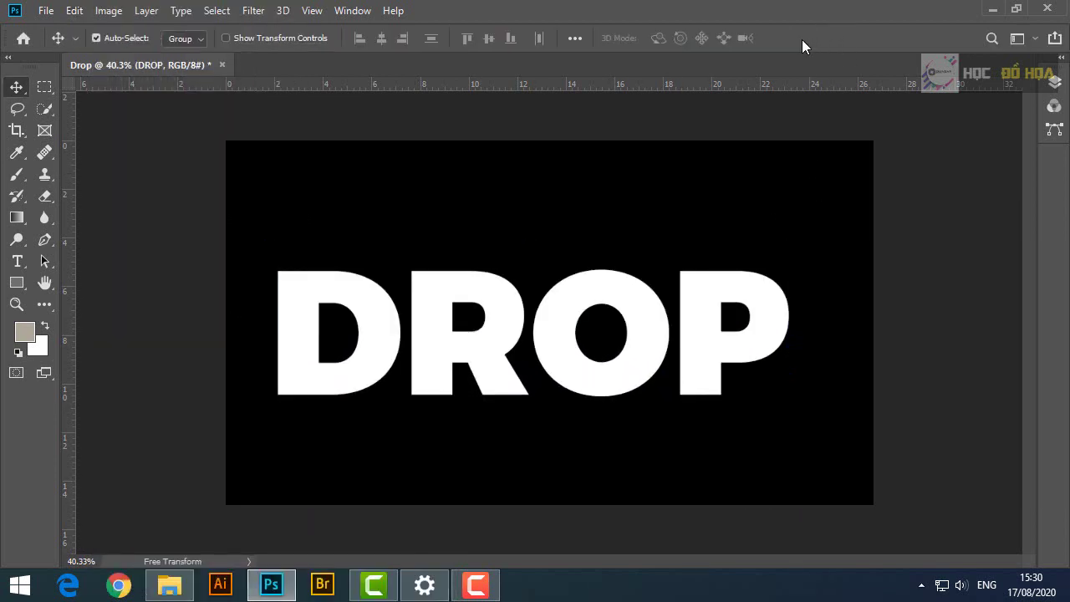
key("F7")
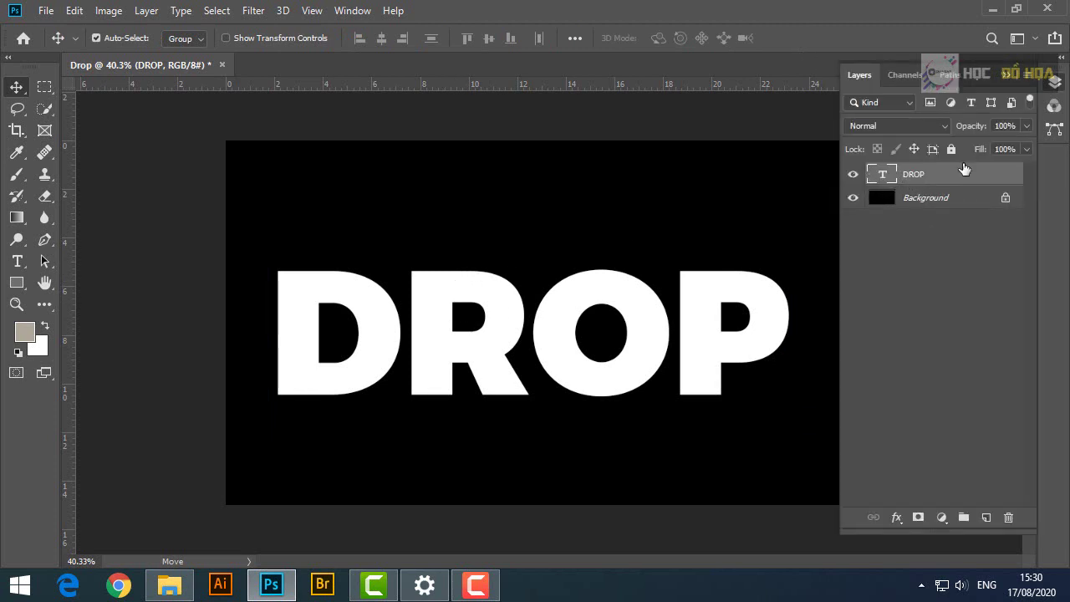
left_click(1055, 82)
Delete 'ROP' from the text so the layer holds only the letter D.
left_click(23, 261)
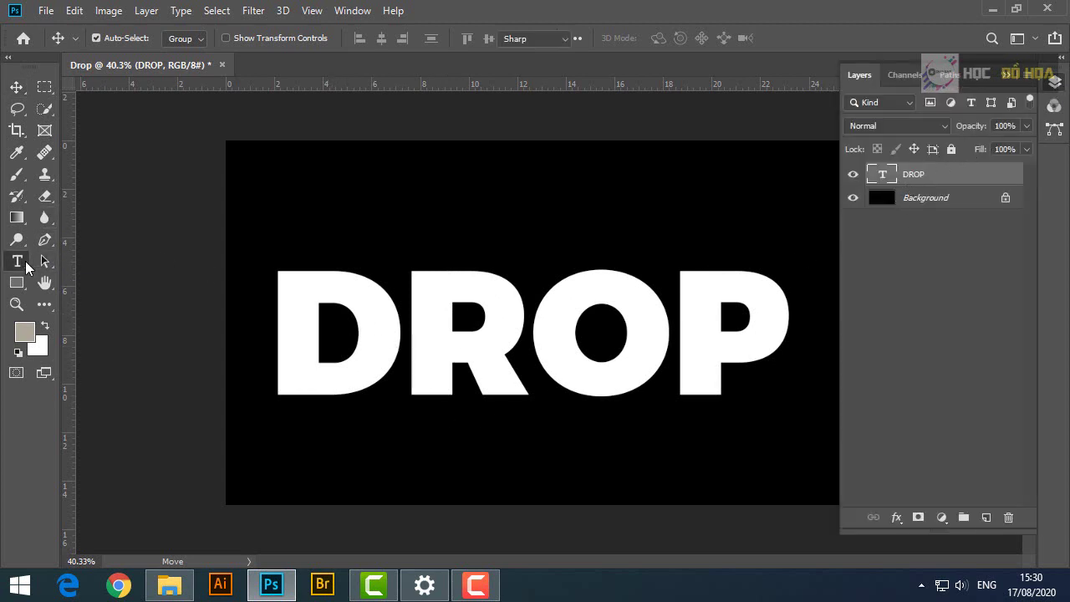
left_click_drag(411, 325, 796, 330)
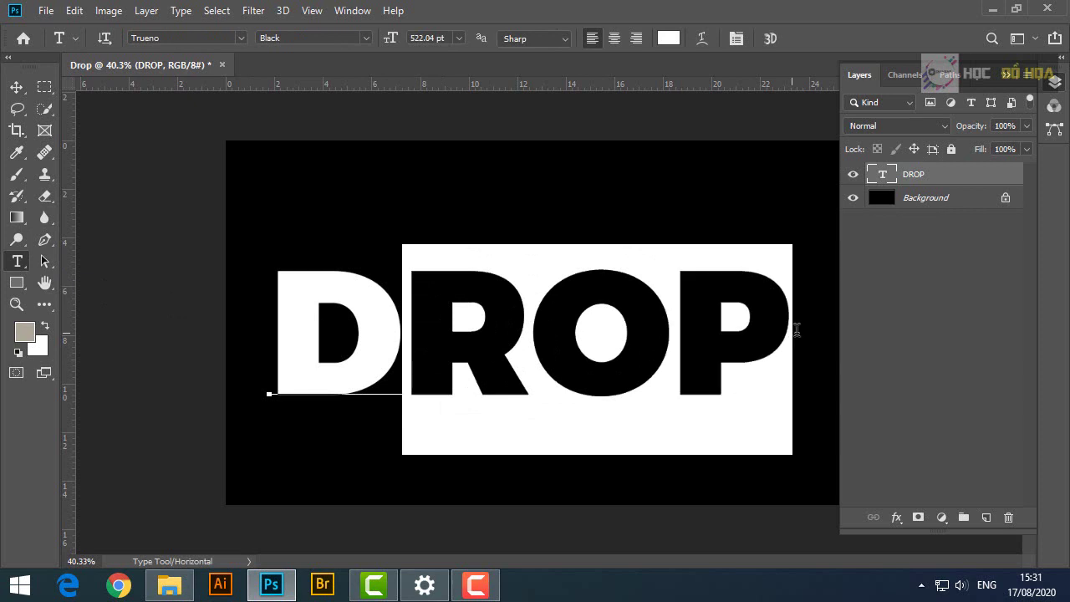
key("BackSpace")
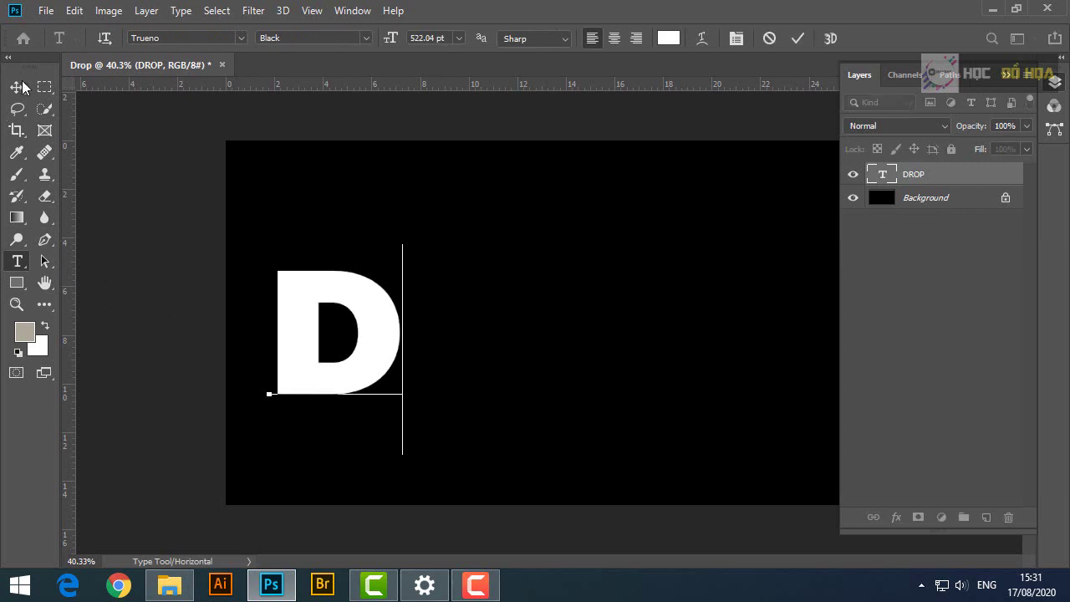
left_click(16, 86)
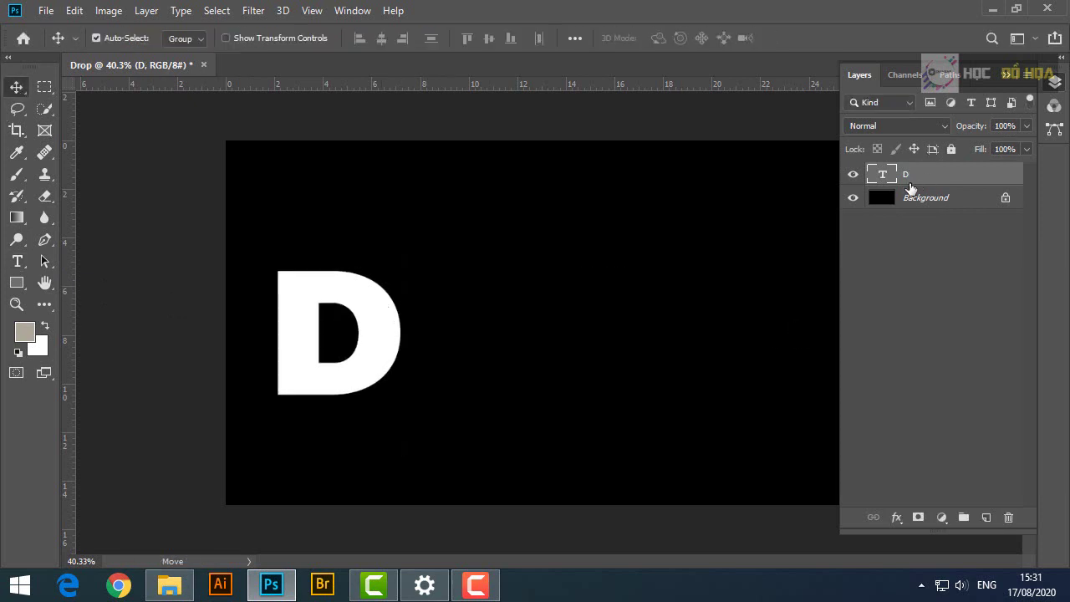
Duplicate the D layer, move the copy right, and retype it as R.
key("ctrl+j")
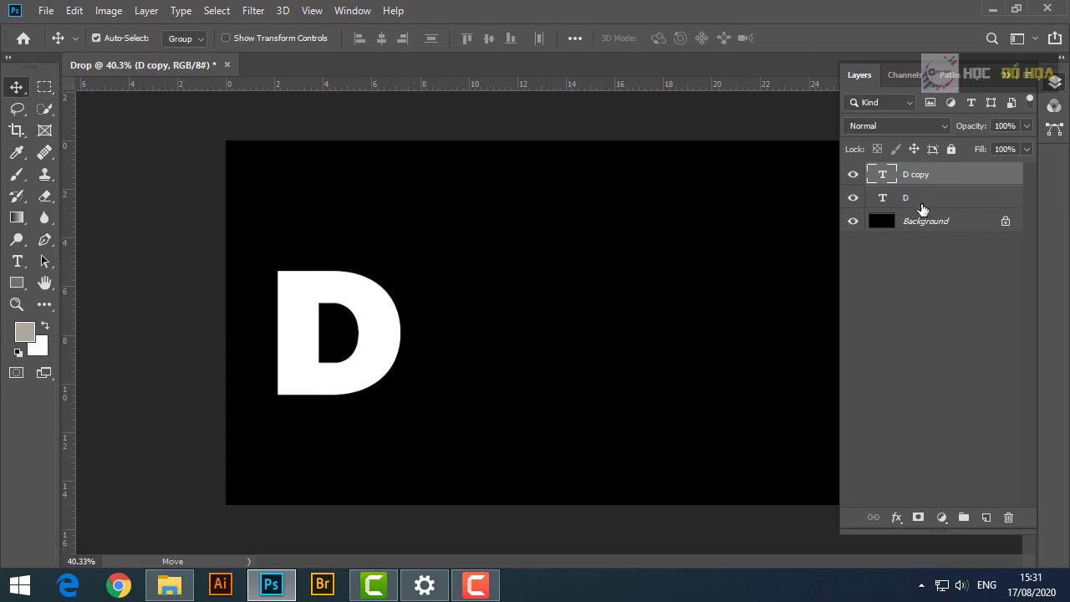
left_click_drag(377, 357, 525, 357)
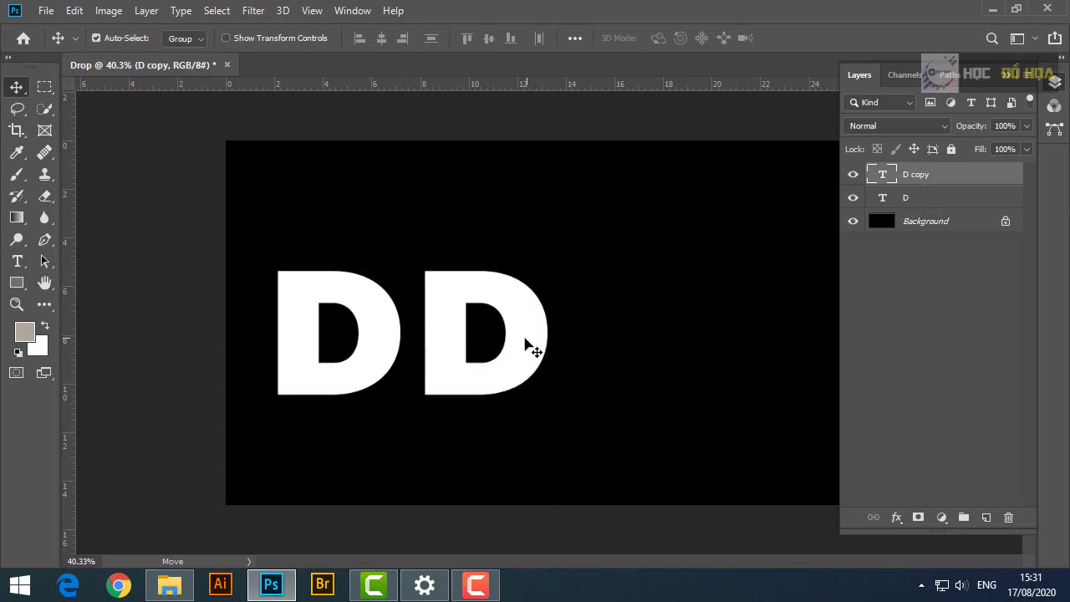
left_click(17, 261)
double_click(547, 299)
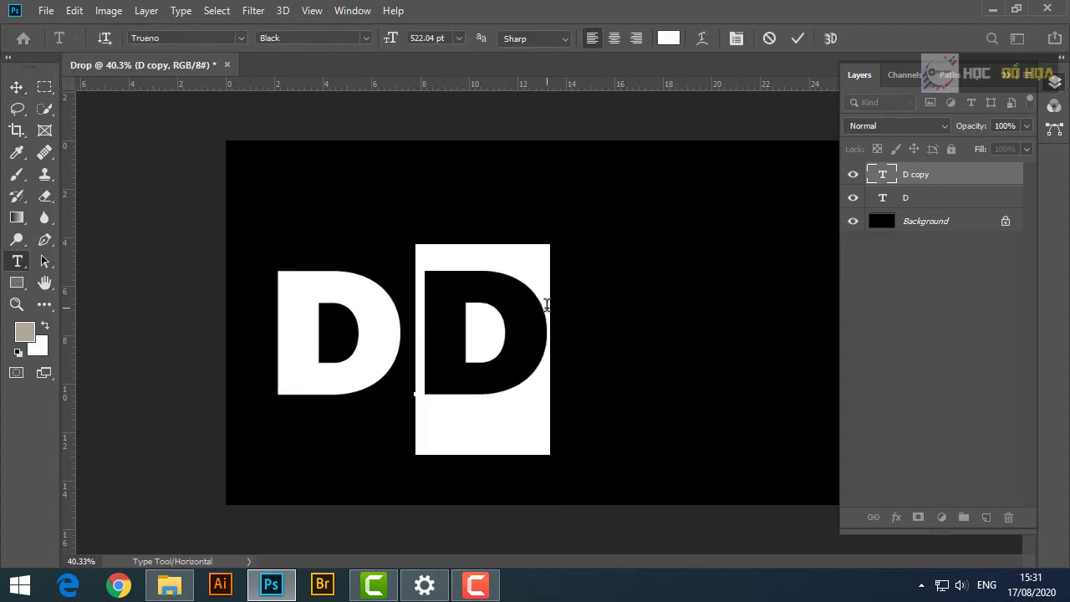
type("R")
key("ctrl+Return")
key("v")
Duplicate the R letter and nudge the R, O and P letters into even spacing.
left_click_drag(496, 354, 644, 356)
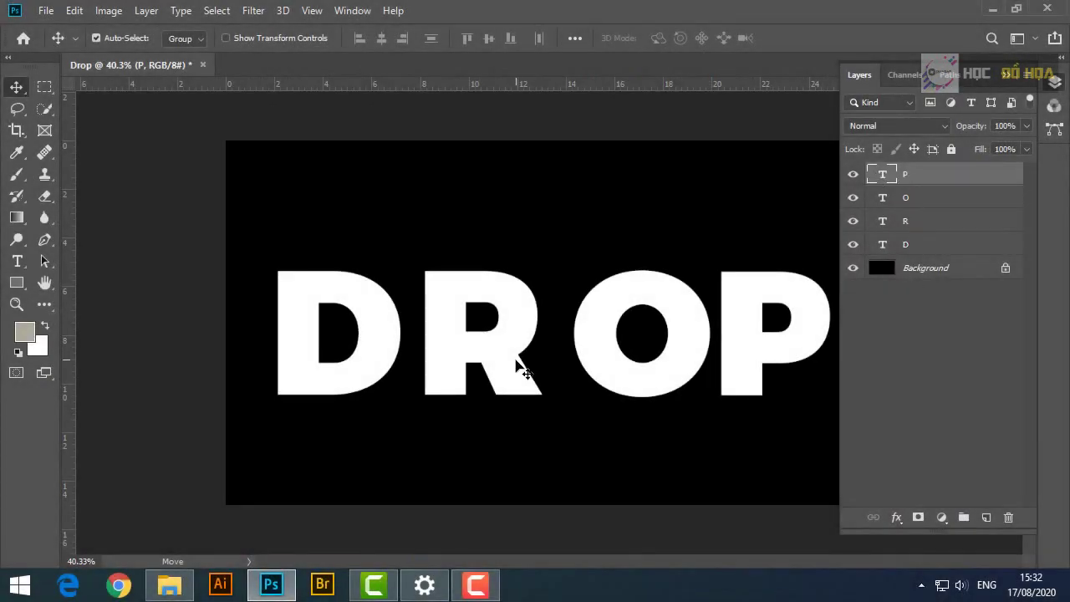
left_click_drag(488, 347, 477, 351)
left_click_drag(603, 380, 573, 382)
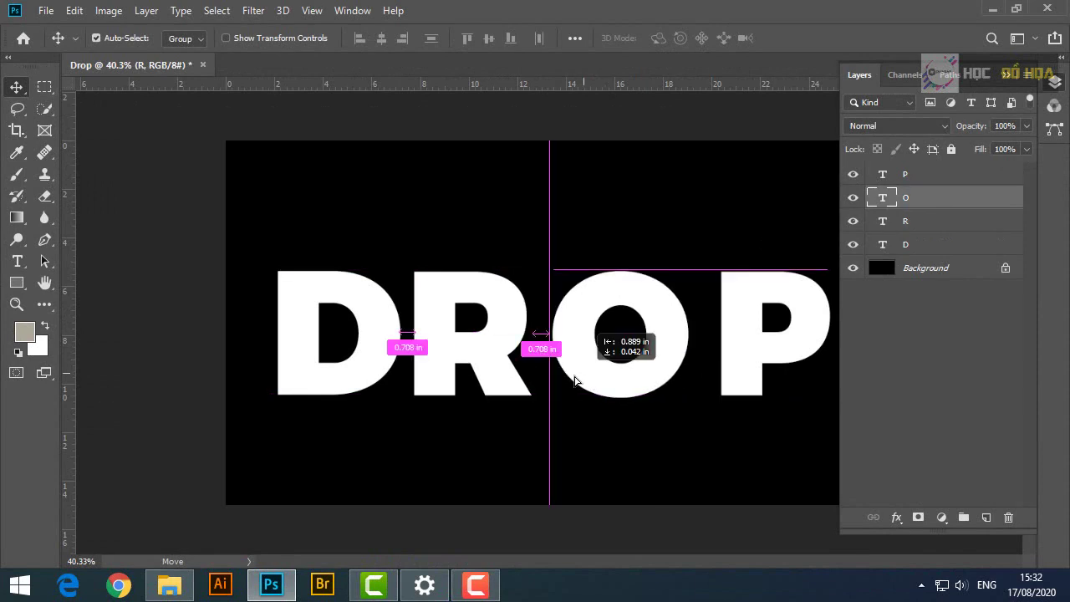
left_click_drag(747, 363, 725, 365)
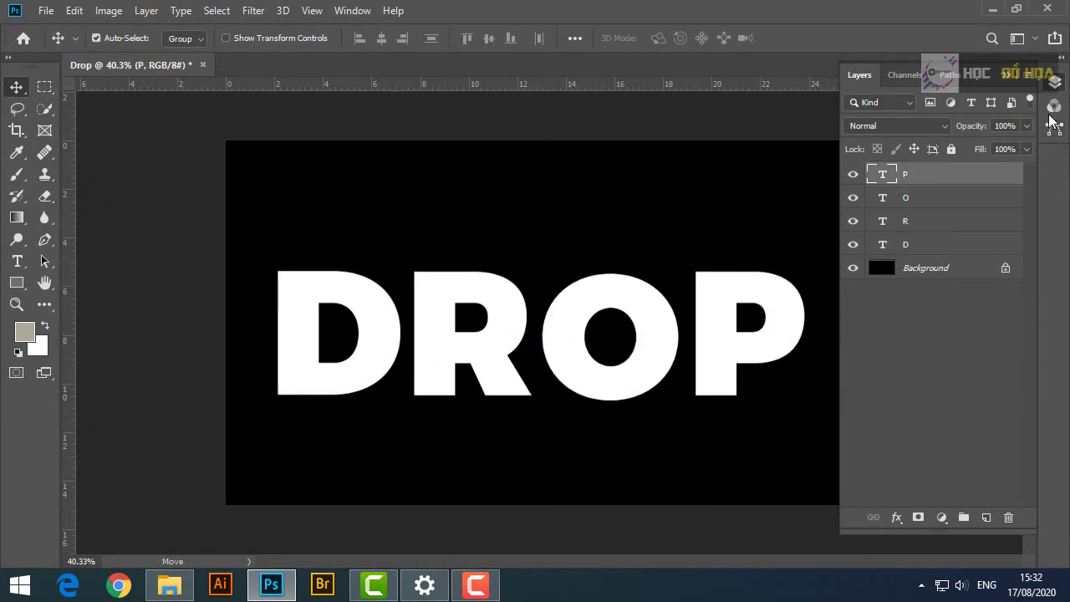
Align the four letter layers on their vertical centres and distribute them evenly.
left_click(1054, 82)
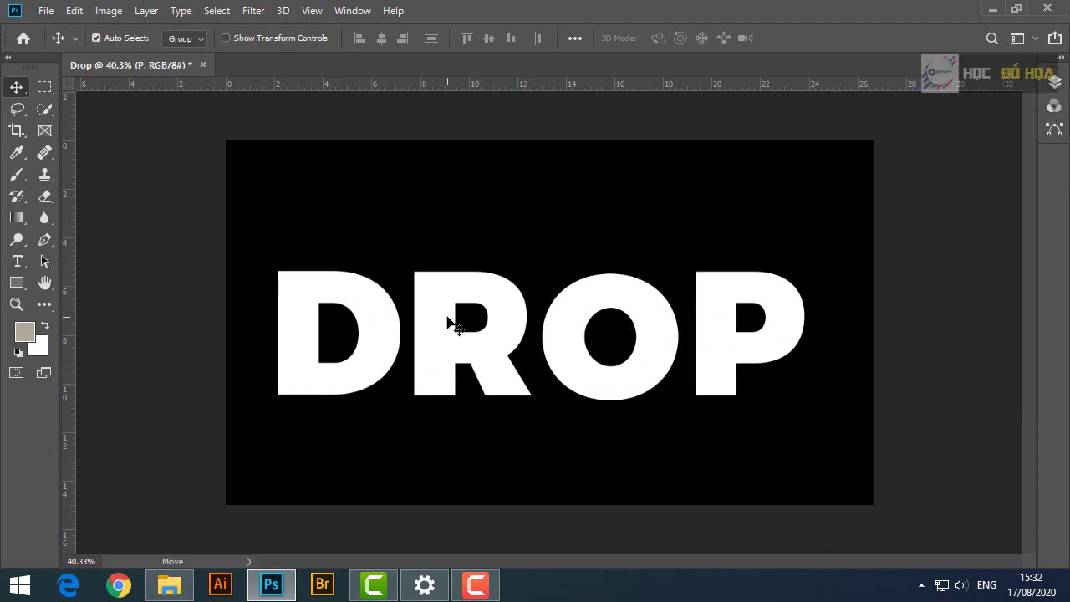
left_click(1054, 82)
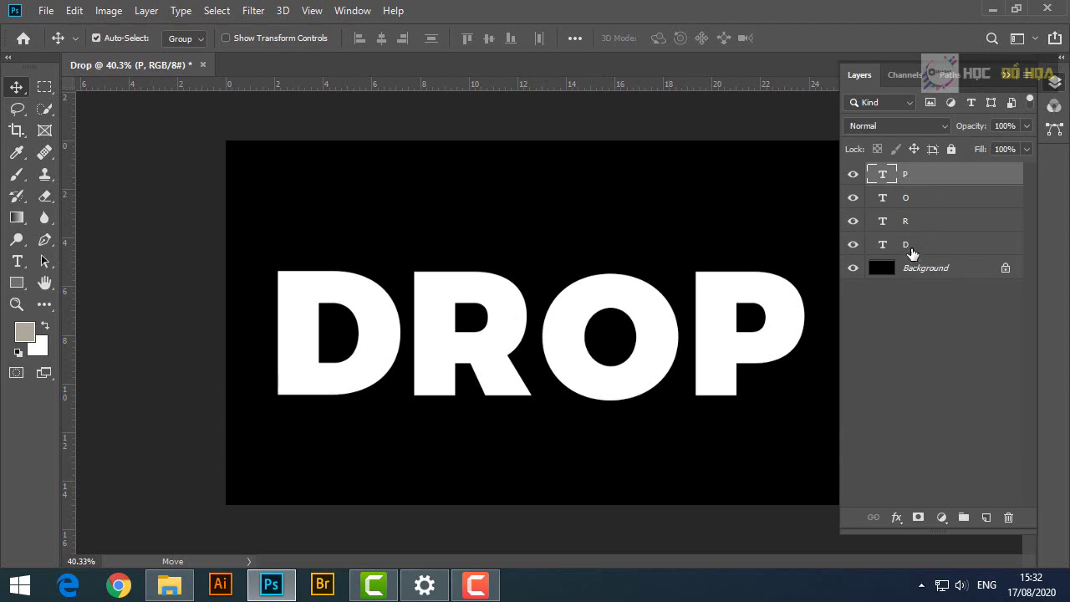
left_click(911, 250, "shift")
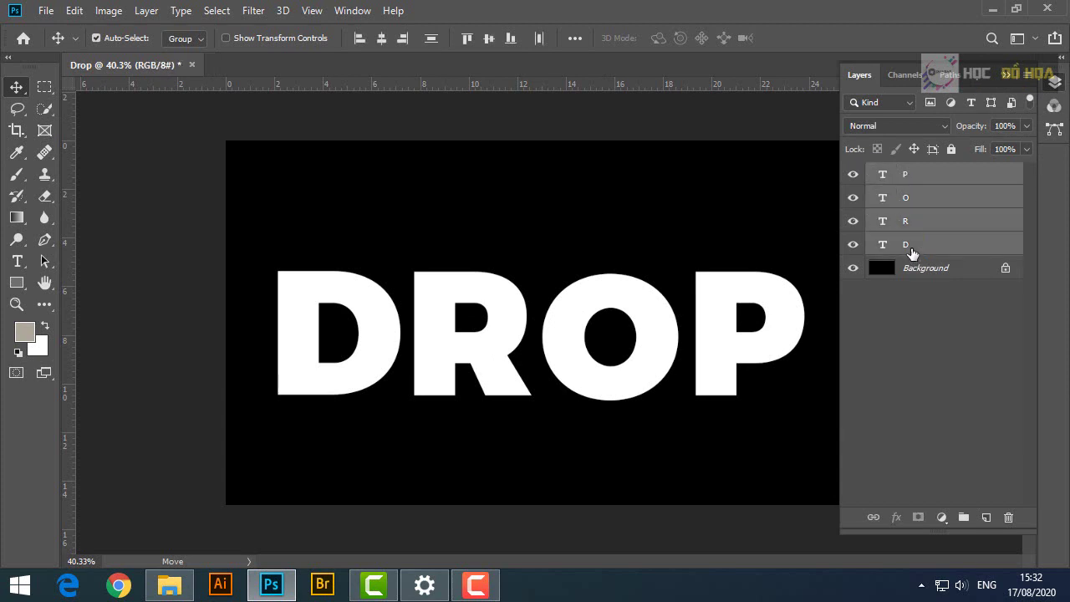
left_click(488, 40)
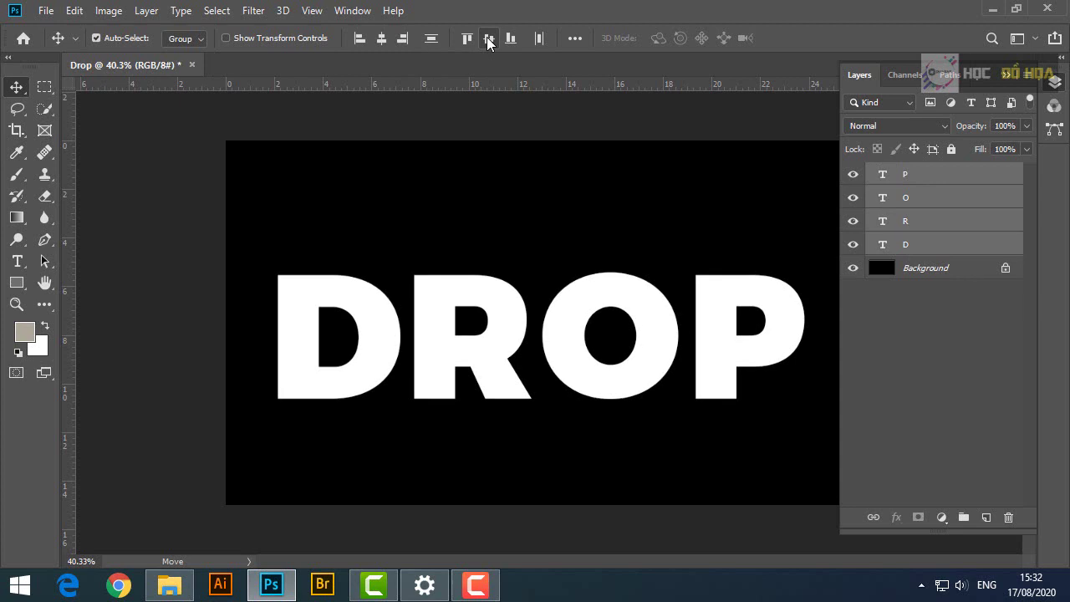
left_click(541, 44)
Move the whole DROP word higher and slightly right on the canvas.
left_click(878, 261)
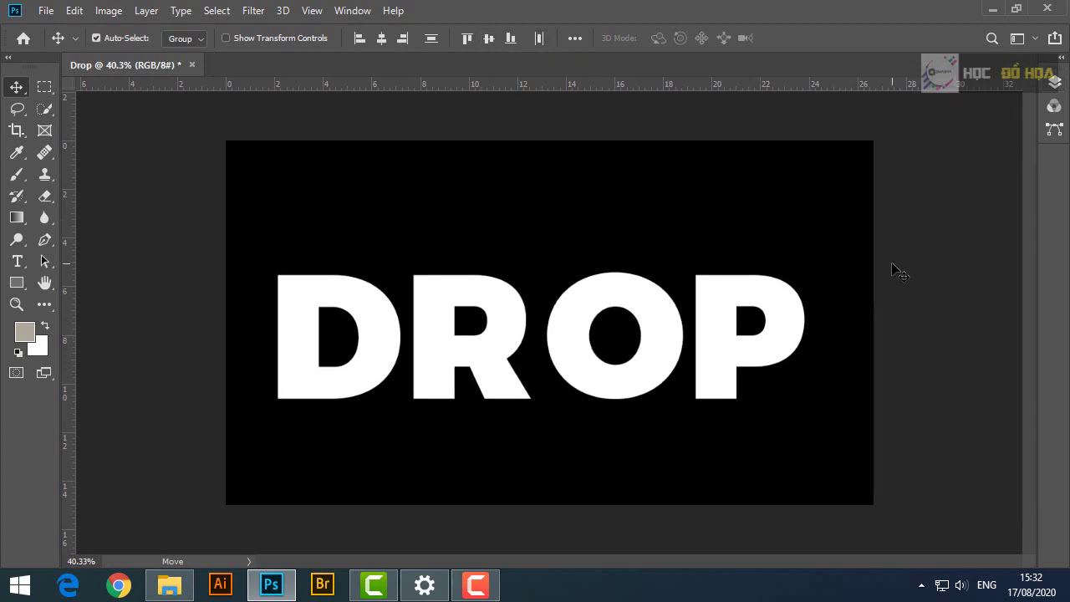
key("F7")
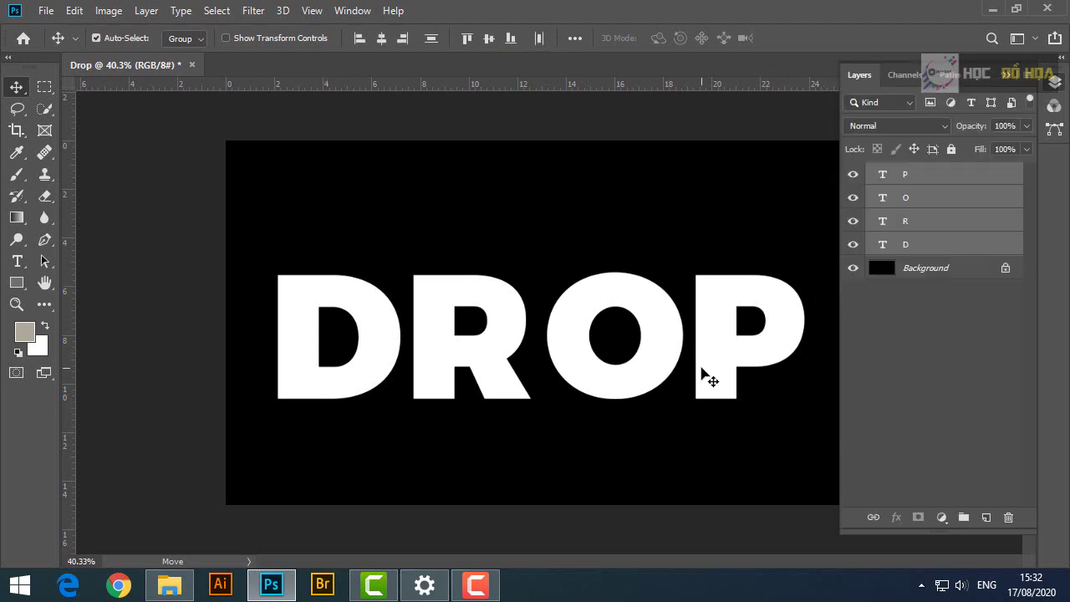
mouse_move(646, 355)
left_mouse_down()
mouse_move(702, 307)
mouse_move(693, 294)
left_mouse_up()
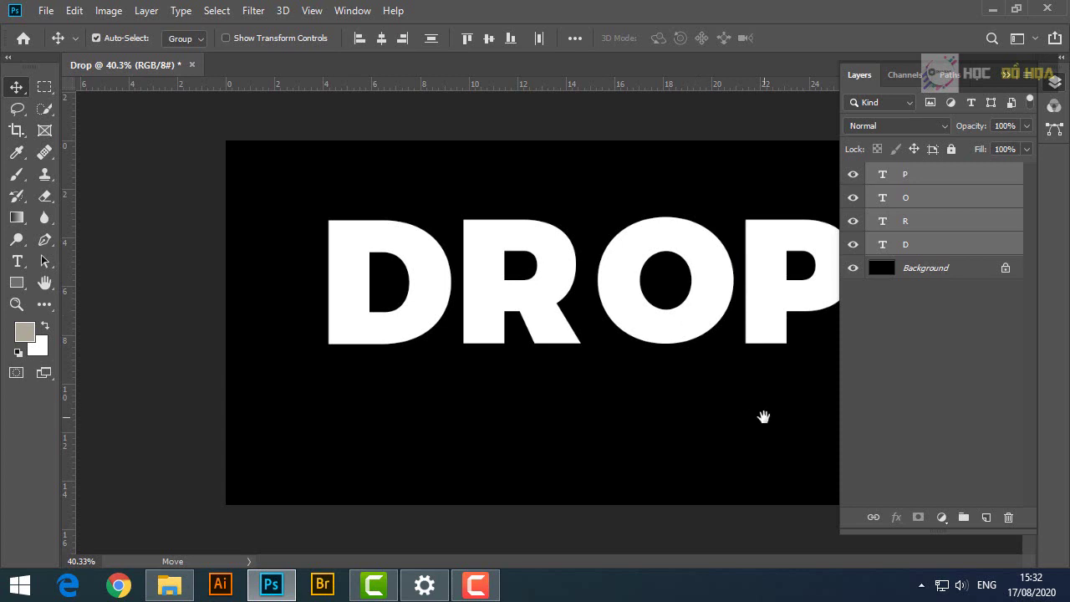
key("F7")
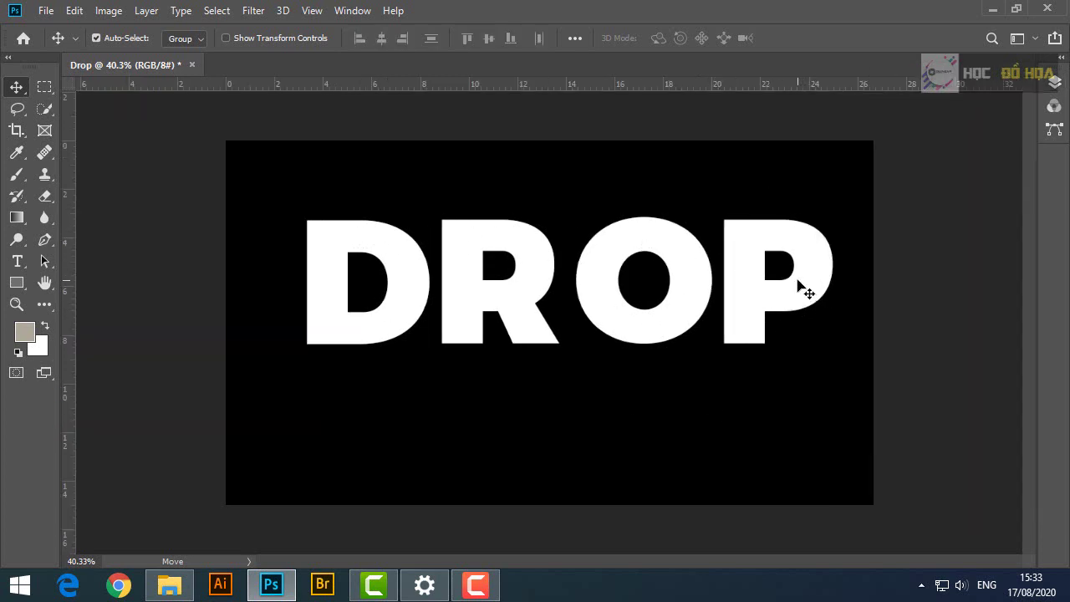
left_click(401, 262)
key("F7")
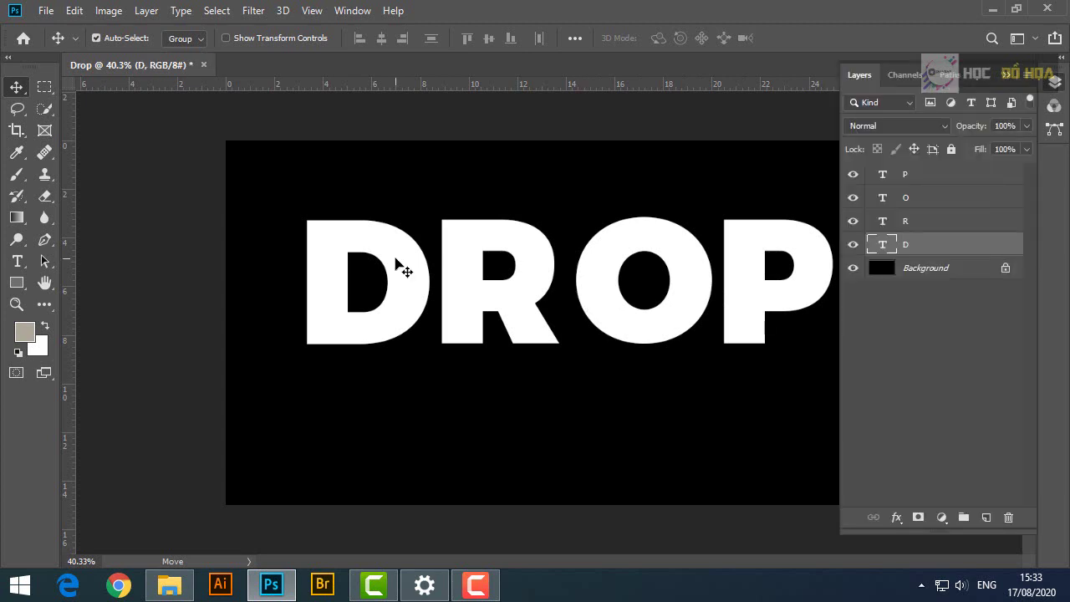
Set the Gradient tool to the linear Black, White preset.
left_click(17, 223)
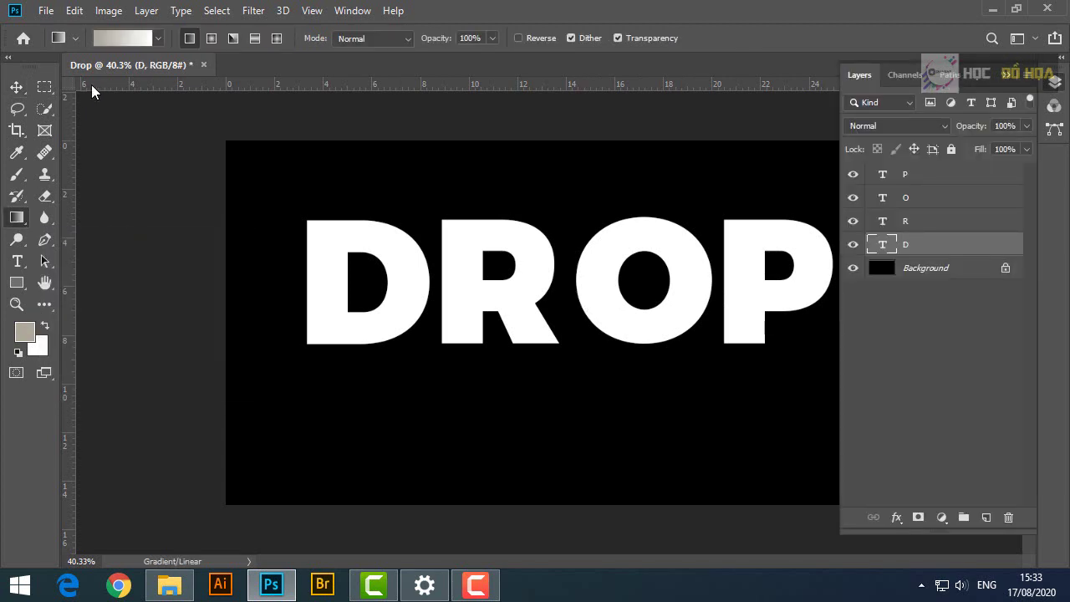
left_click(123, 38)
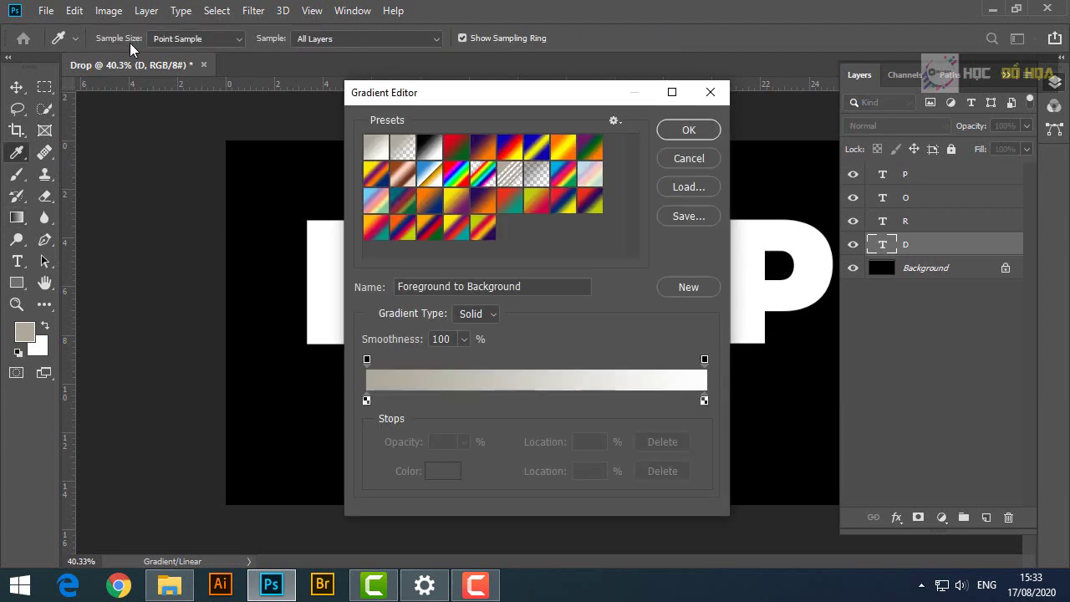
left_click(430, 148)
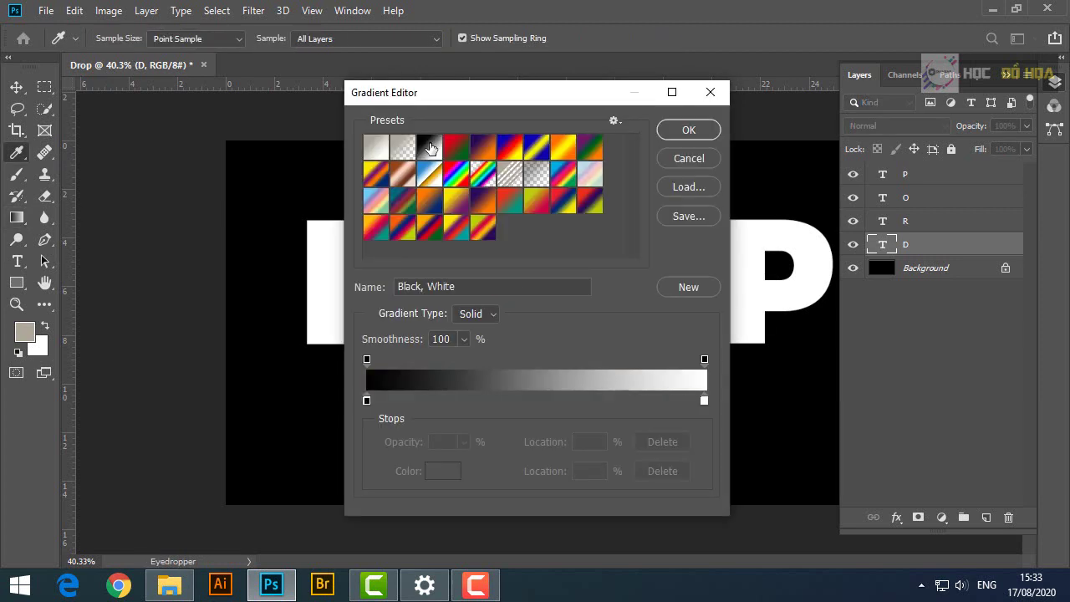
key("Return")
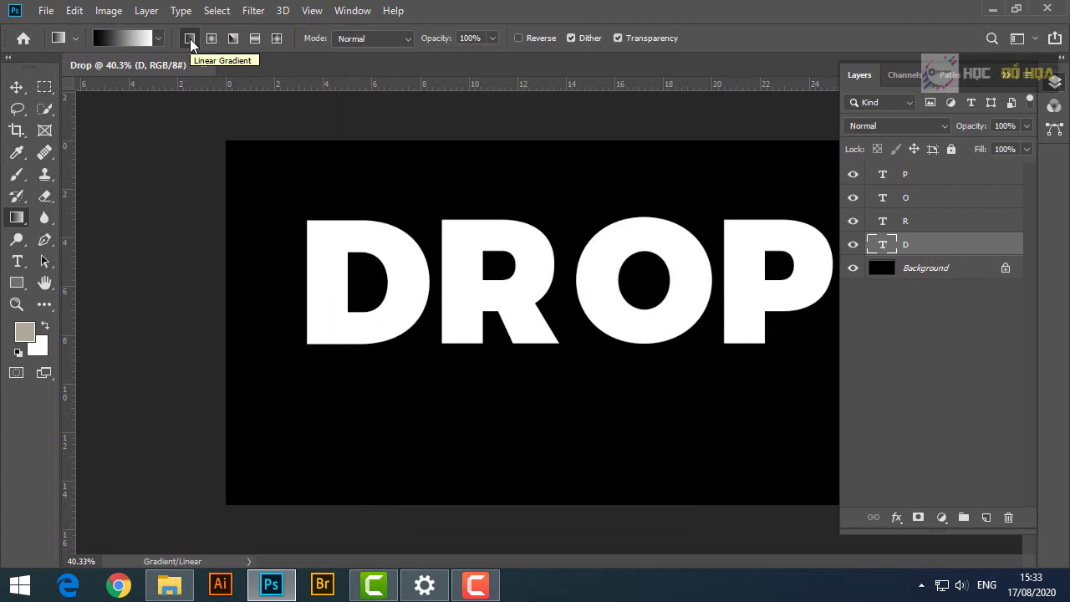
Add gradient layer masks fading each DROP letter toward black on its right side.
left_click(917, 517)
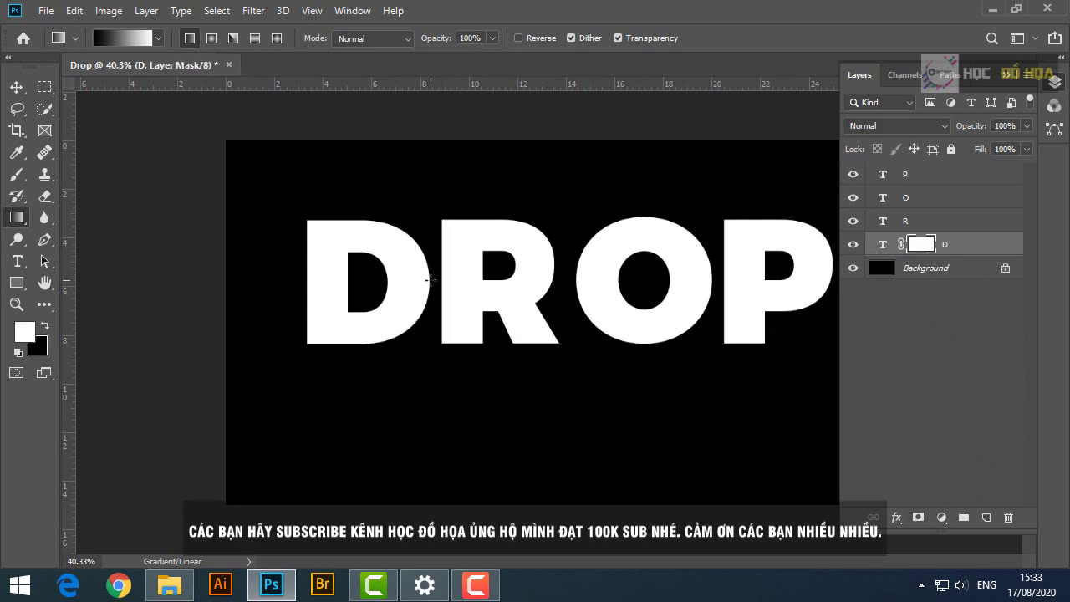
left_click_drag(429, 279, 306, 285)
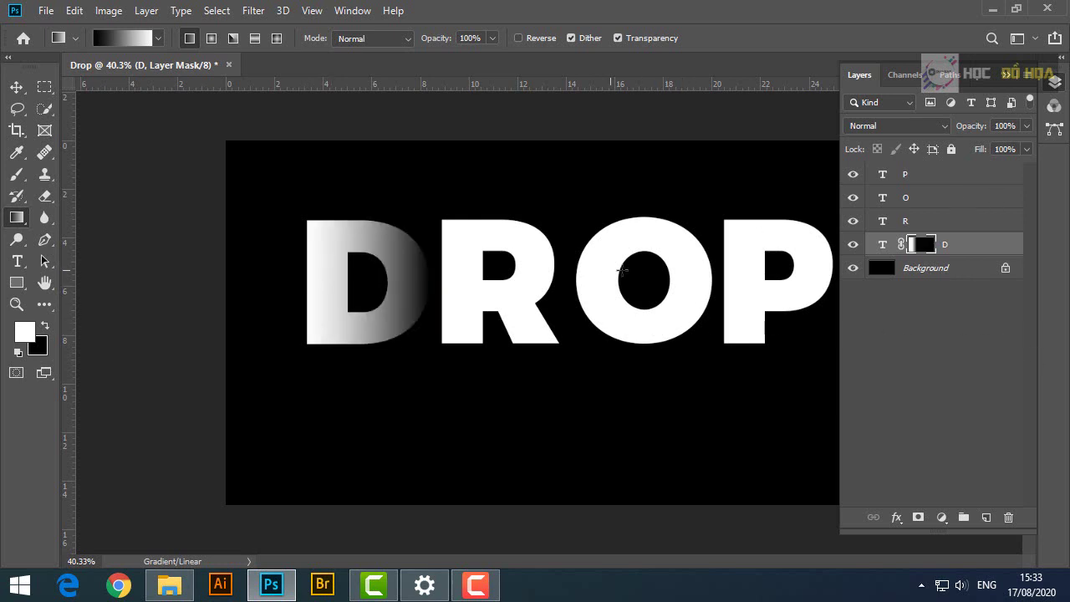
left_click(926, 225)
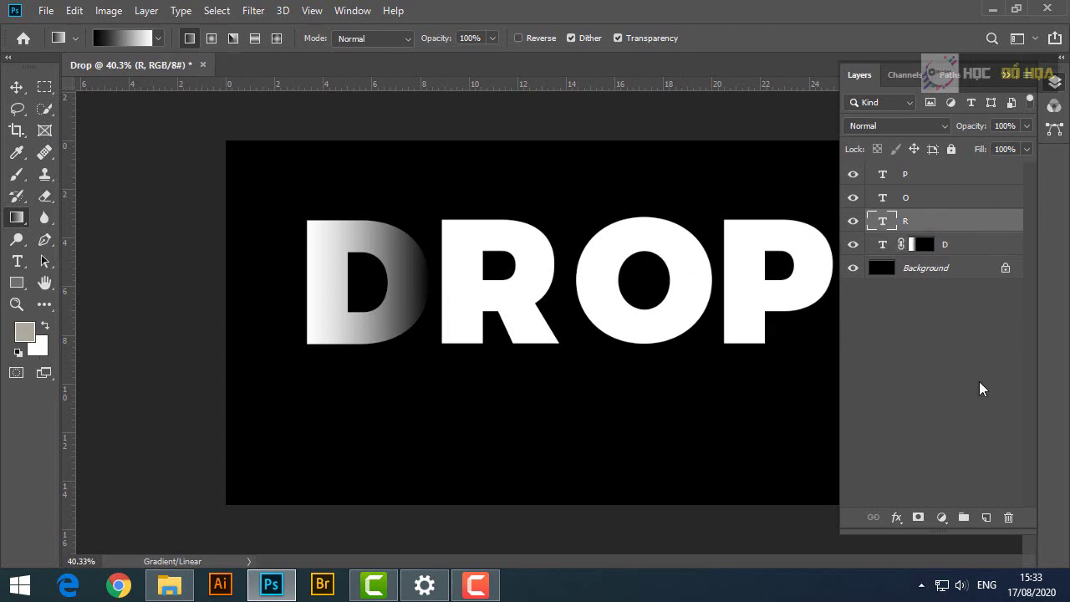
left_click(918, 517)
left_click(915, 209)
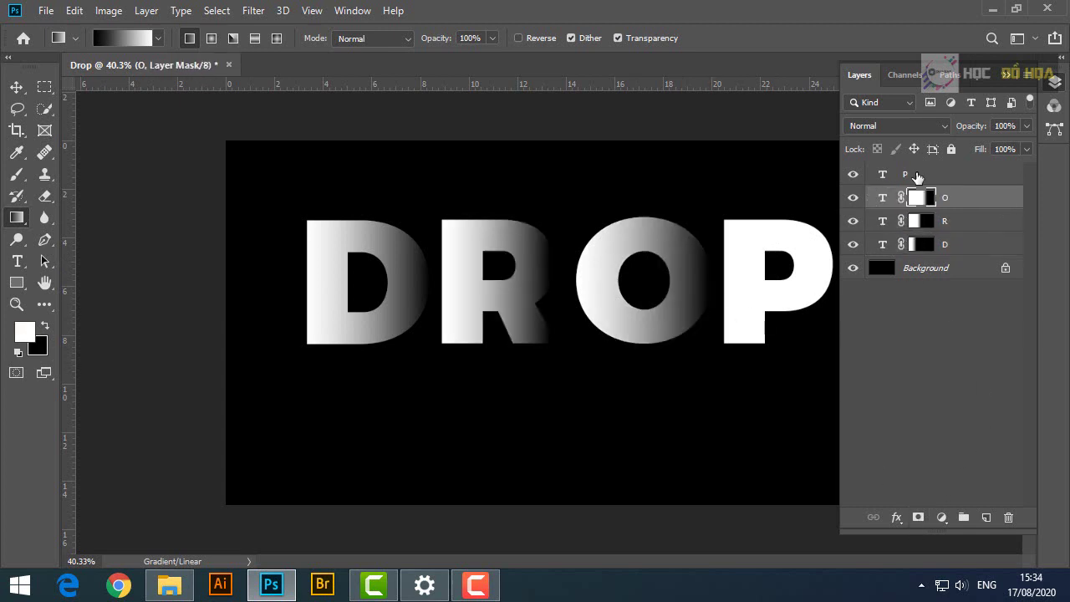
left_click(917, 517)
mouse_move(831, 272)
left_mouse_down()
mouse_move(743, 272)
mouse_move(726, 285)
left_mouse_up()
Move the R letter slightly left to tighten its spacing.
key("v")
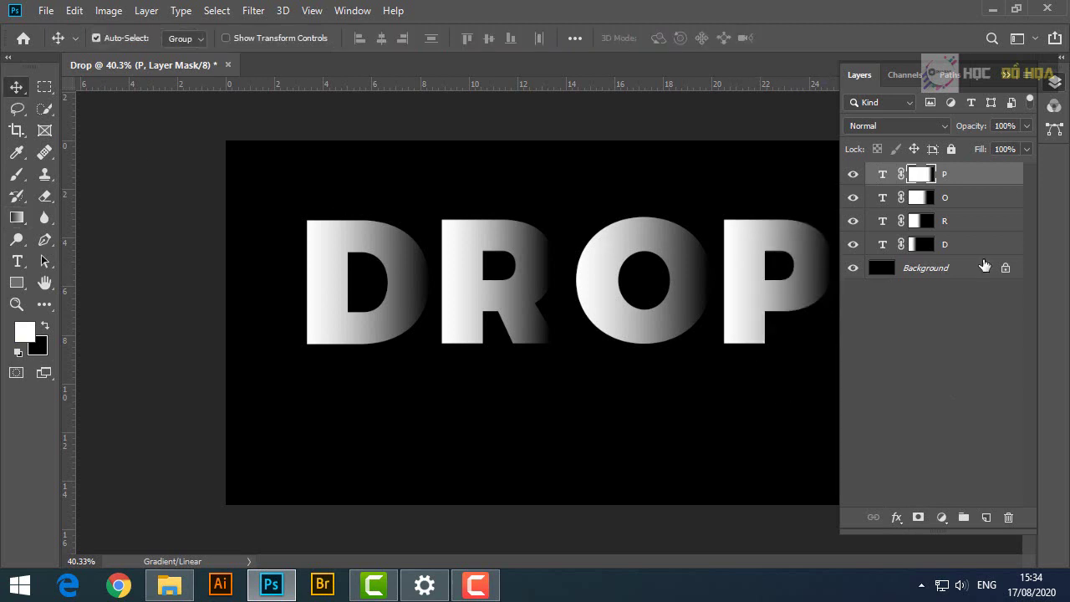
left_click(487, 296)
left_click_drag(487, 297, 462, 298)
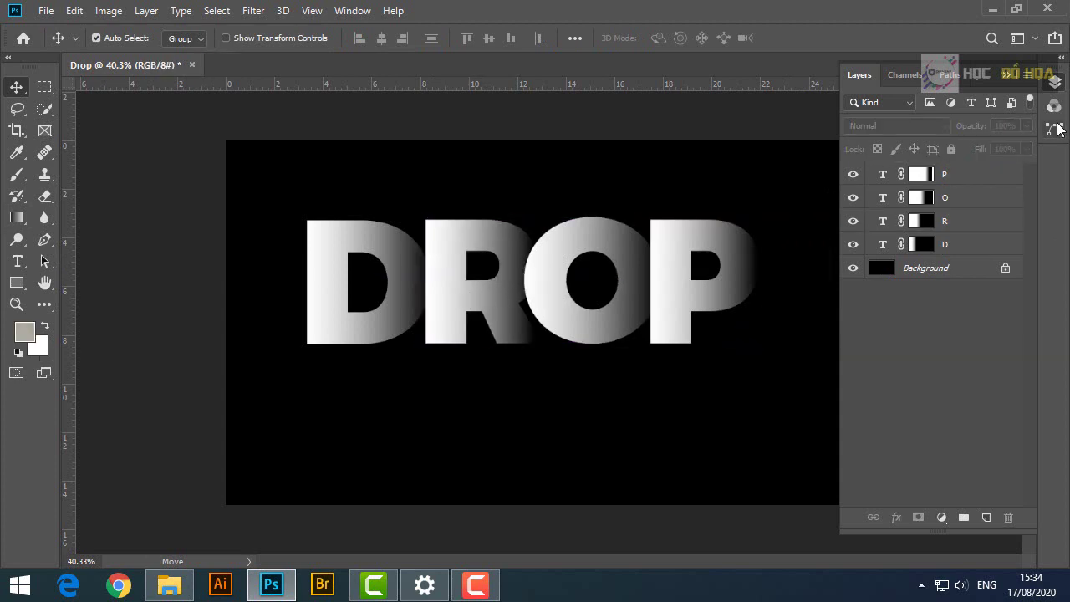
left_click(1054, 82)
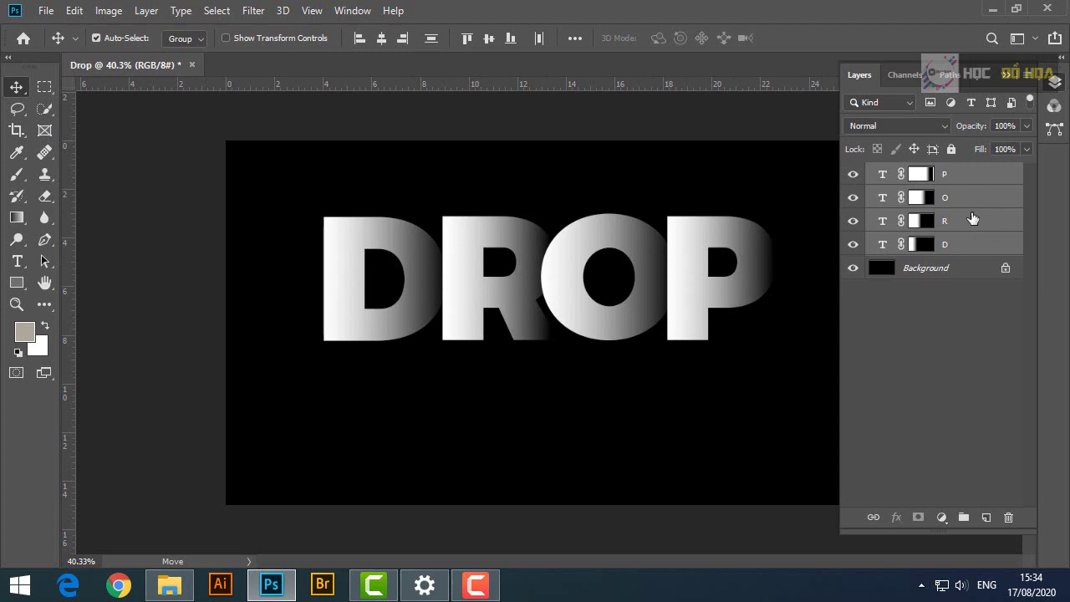
Select the group holding the four letters and rename it DROP.
left_click(946, 332)
left_click(963, 182)
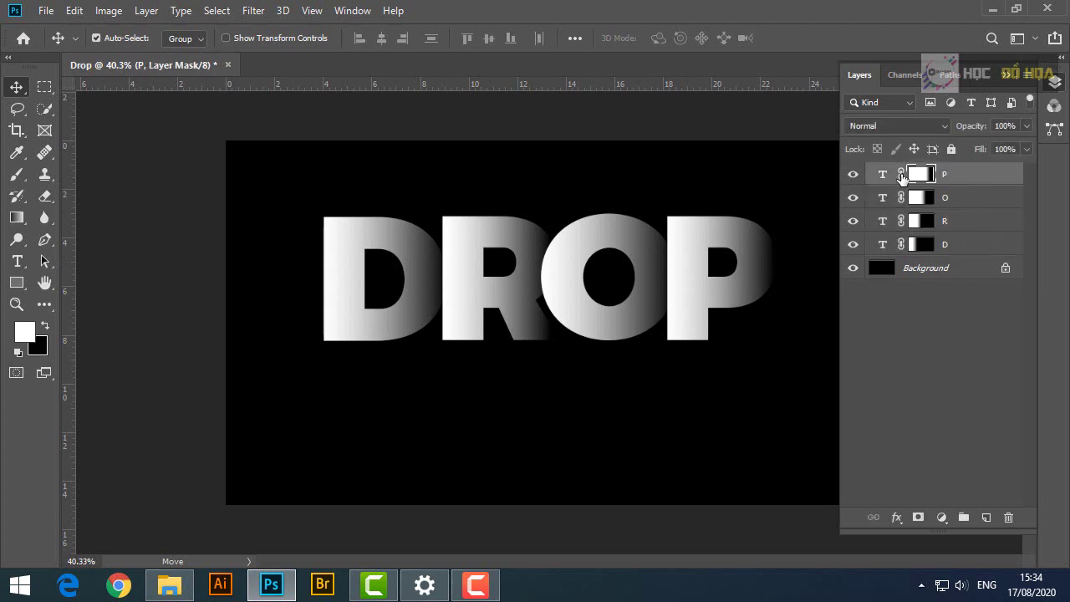
left_click(957, 251, "shift")
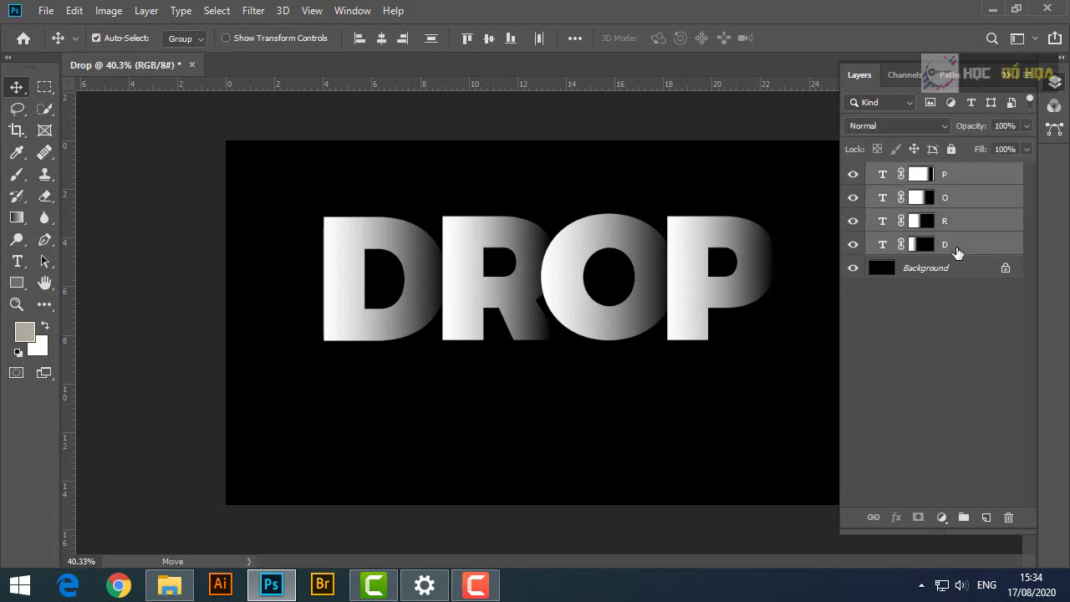
left_click(965, 518)
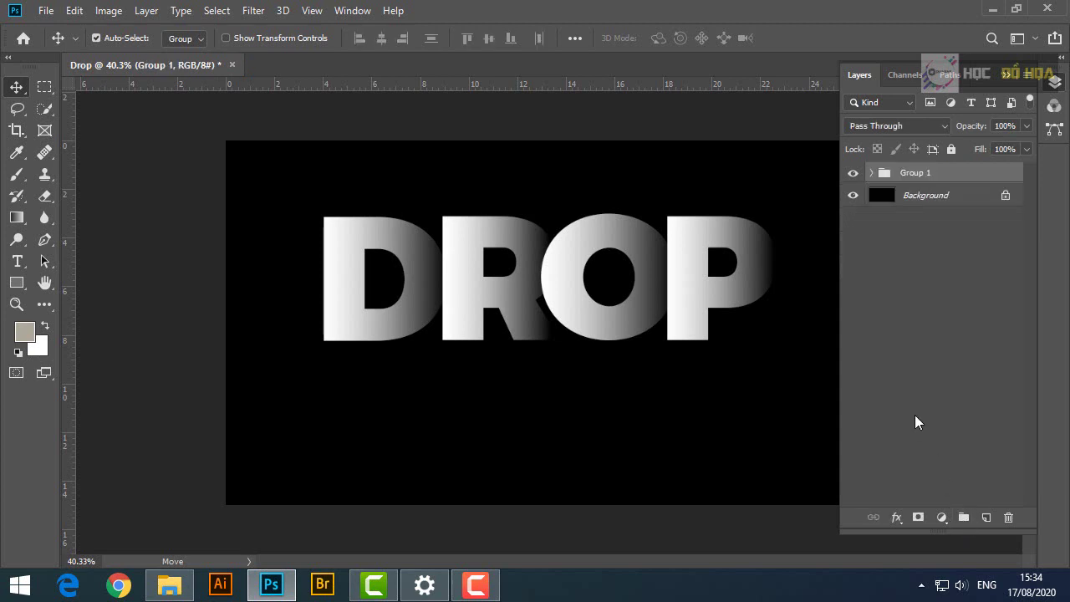
double_click(911, 172)
type("DROP")
key("Return")
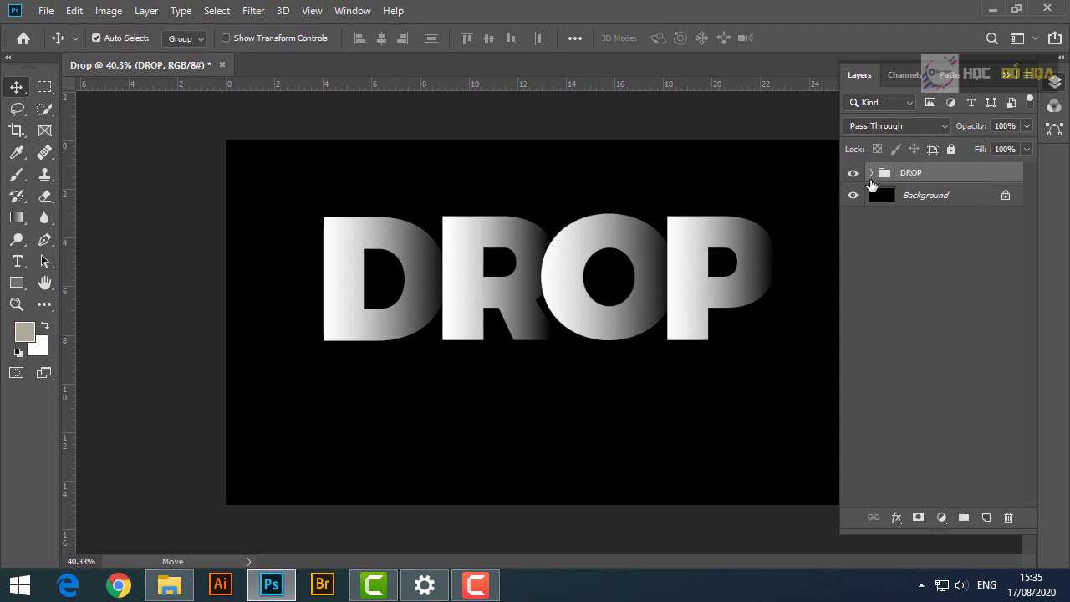
Duplicate the DROP group, name the copy SHADOW, and place it beneath DROP.
key("ctrl+j")
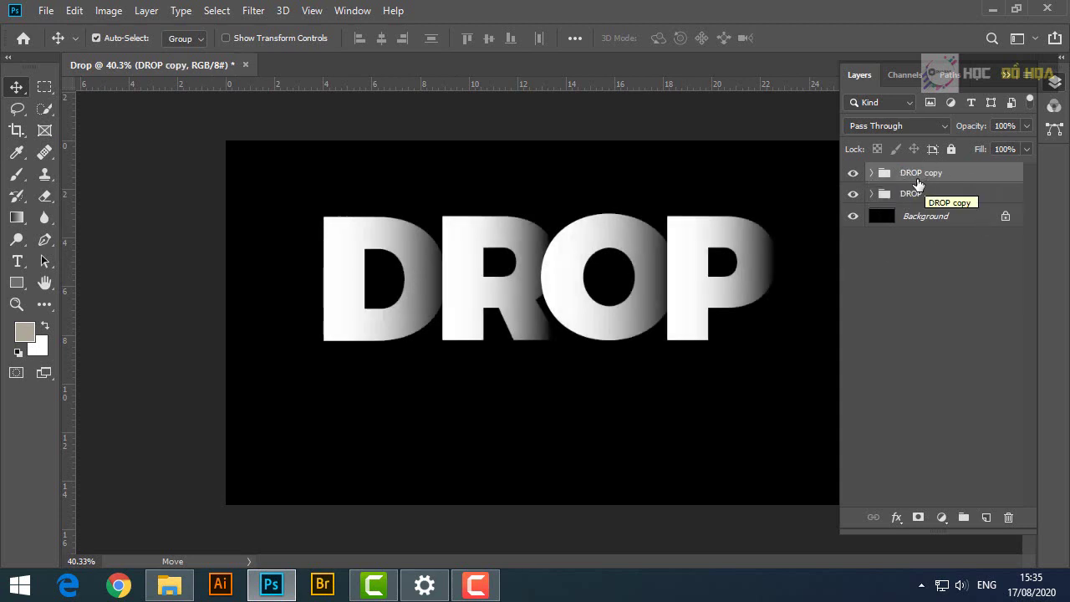
double_click(918, 173)
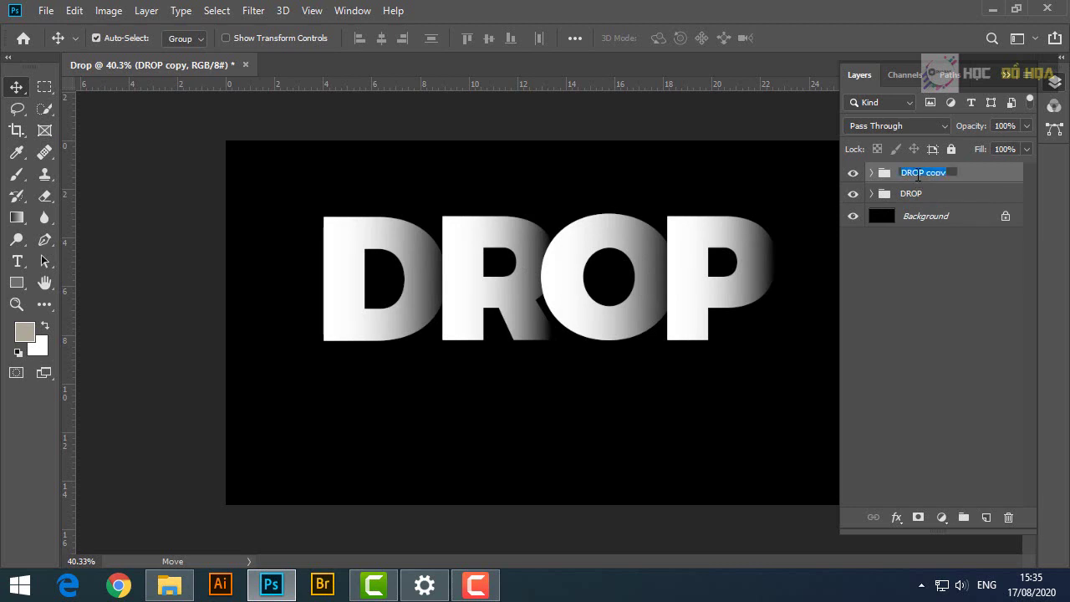
type("SHADOW")
key("Return")
left_click_drag(917, 176, 908, 200)
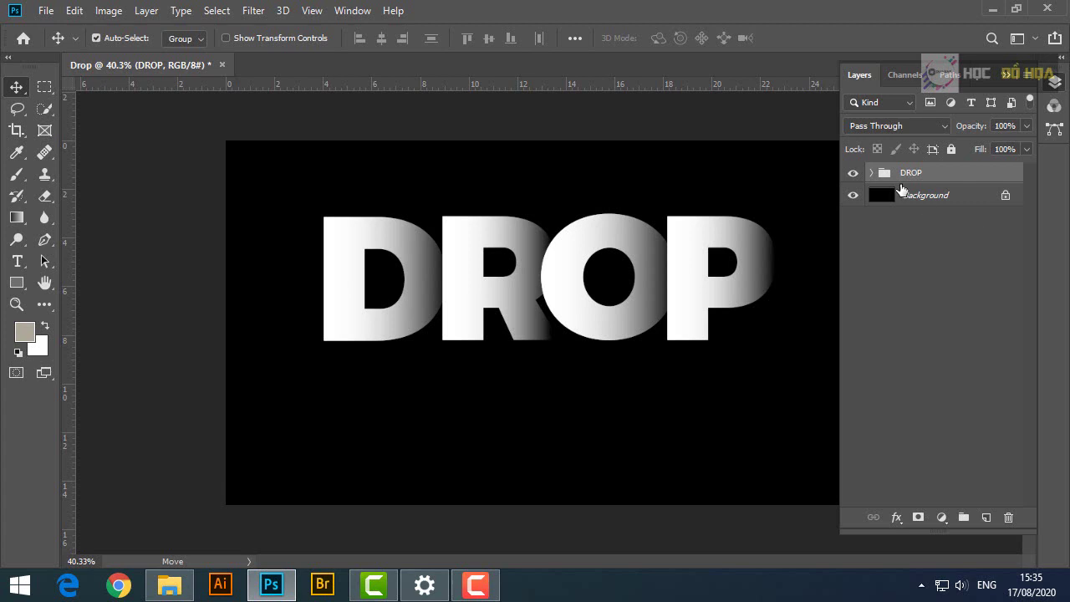
key("ctrl+z")
left_click_drag(909, 174, 903, 202)
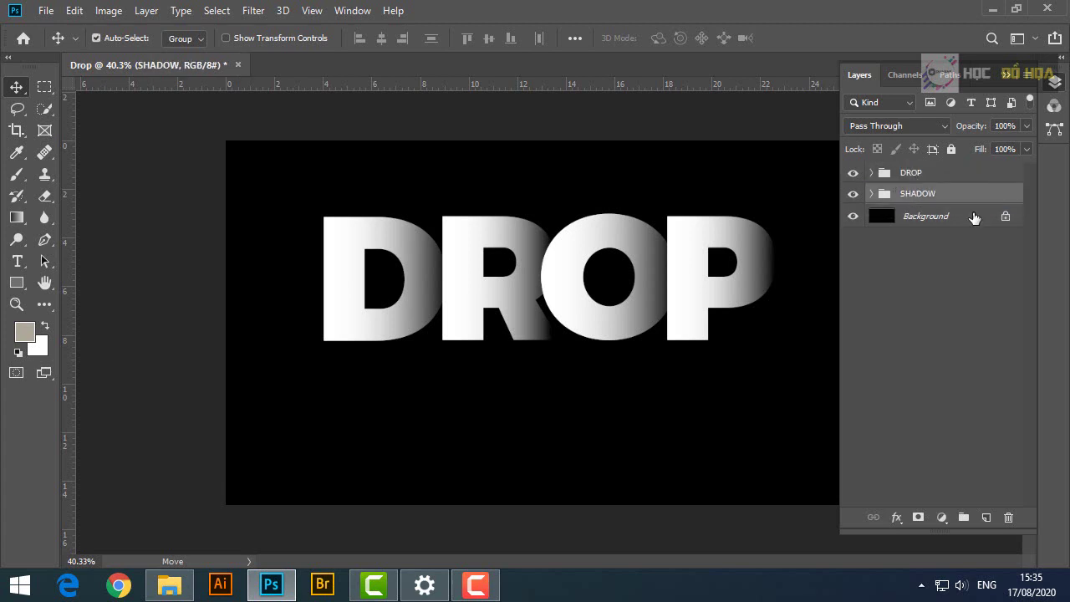
Flip the SHADOW group vertically with Free Transform and drag it straight down beneath DROP.
left_click(871, 193)
left_click(871, 194)
left_click(872, 172)
left_click(872, 172)
left_click(74, 10)
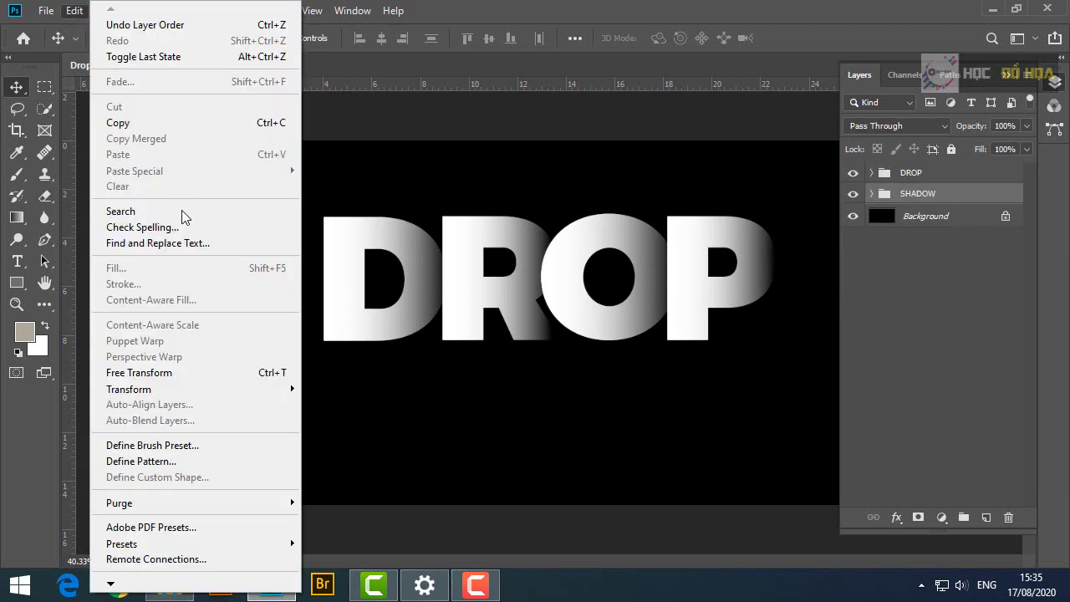
left_click(138, 372)
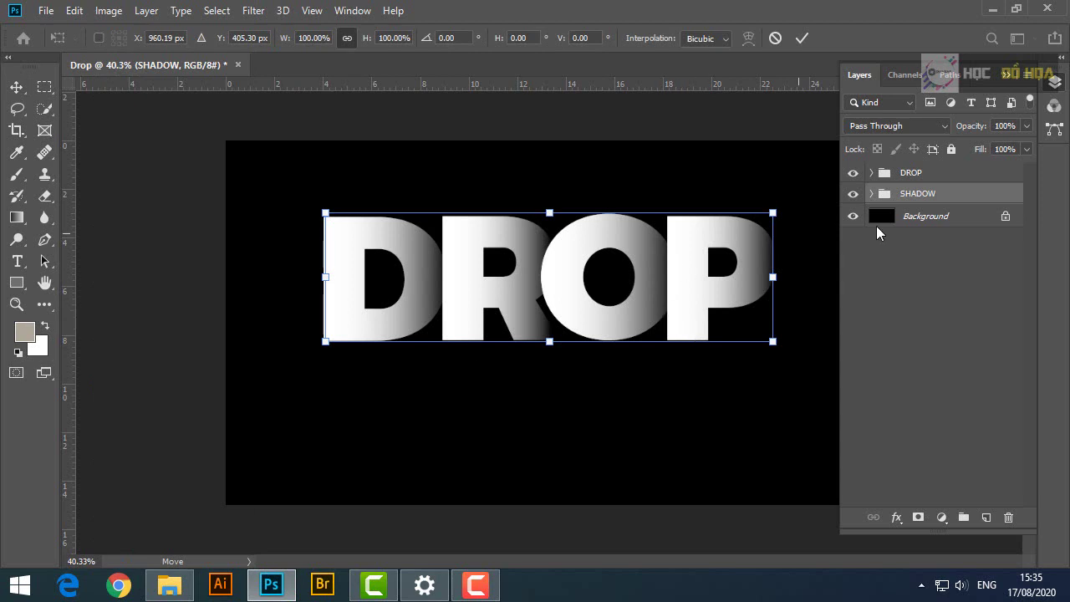
right_click(555, 269)
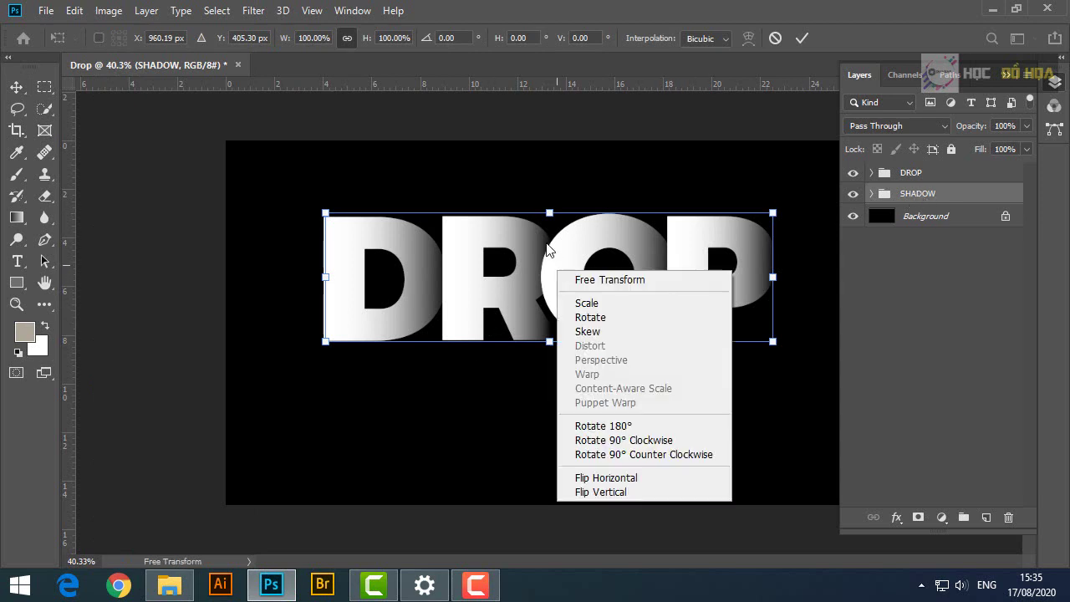
left_click(597, 493)
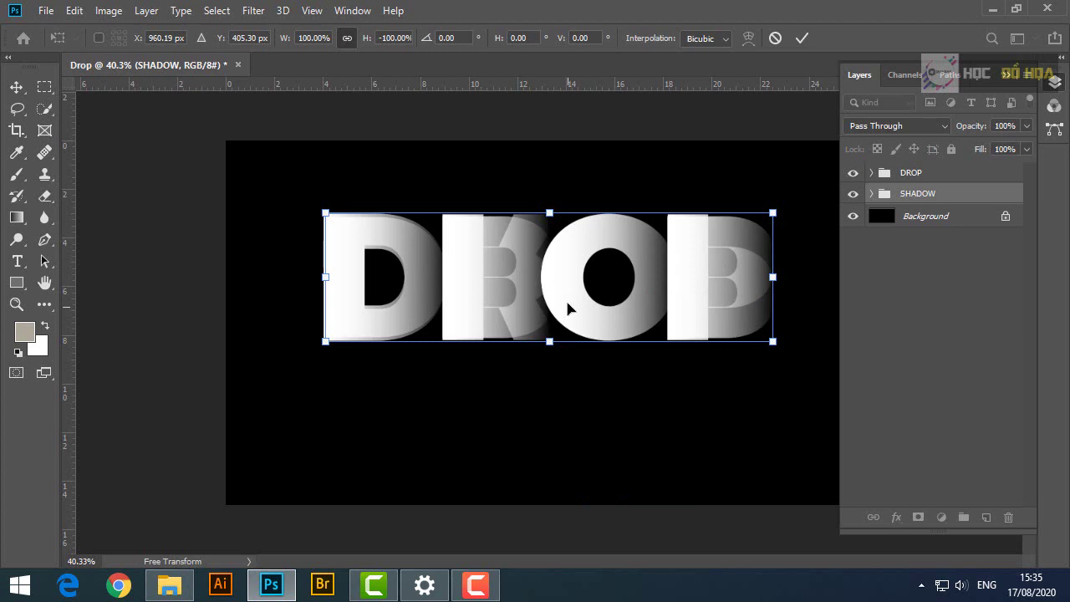
left_click_drag(565, 314, 563, 422)
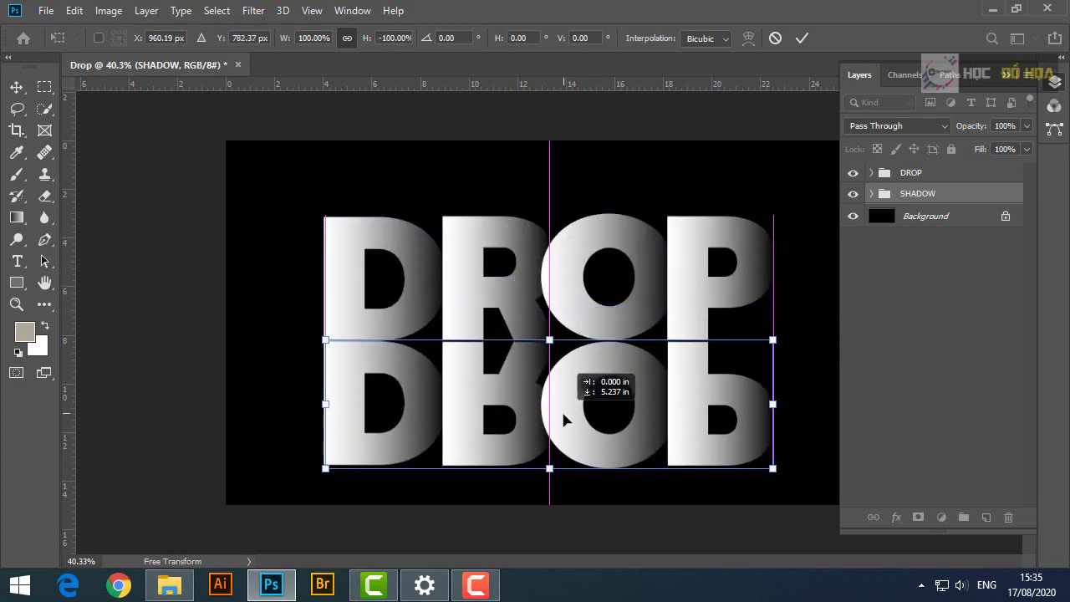
key("Return")
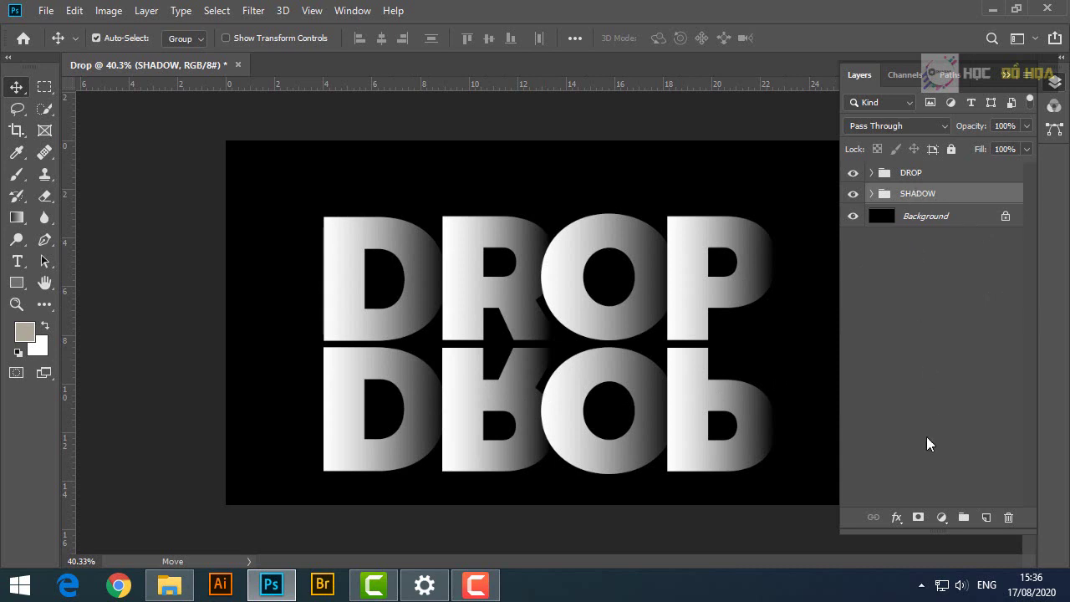
Mask the SHADOW group with a bottom-up gradient so the reflection fades to black, then lower opacity to 66%.
left_click(918, 519)
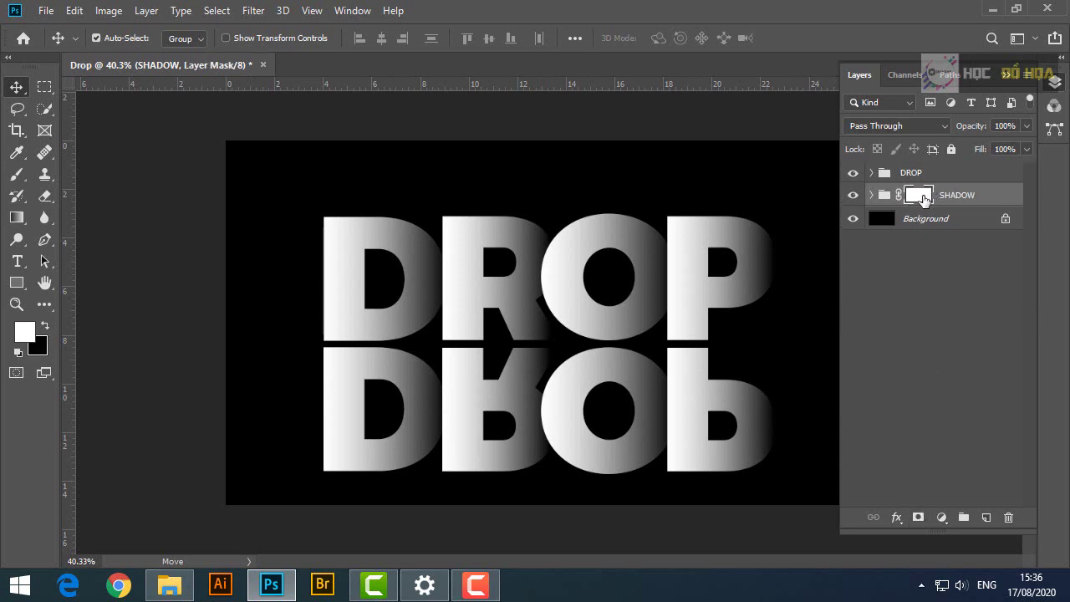
left_click(17, 218)
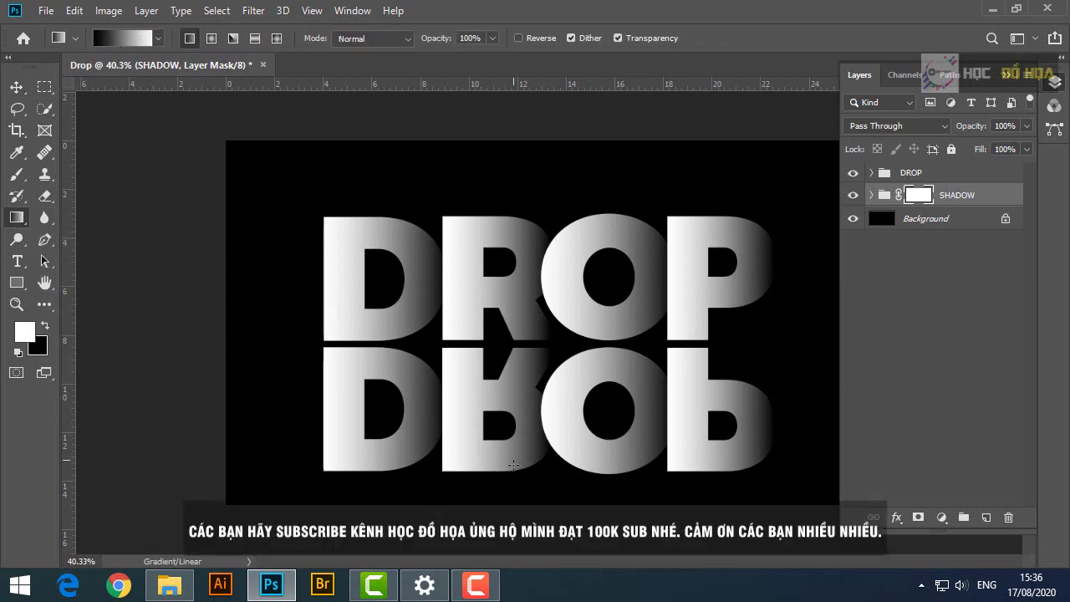
left_click_drag(533, 477, 529, 351)
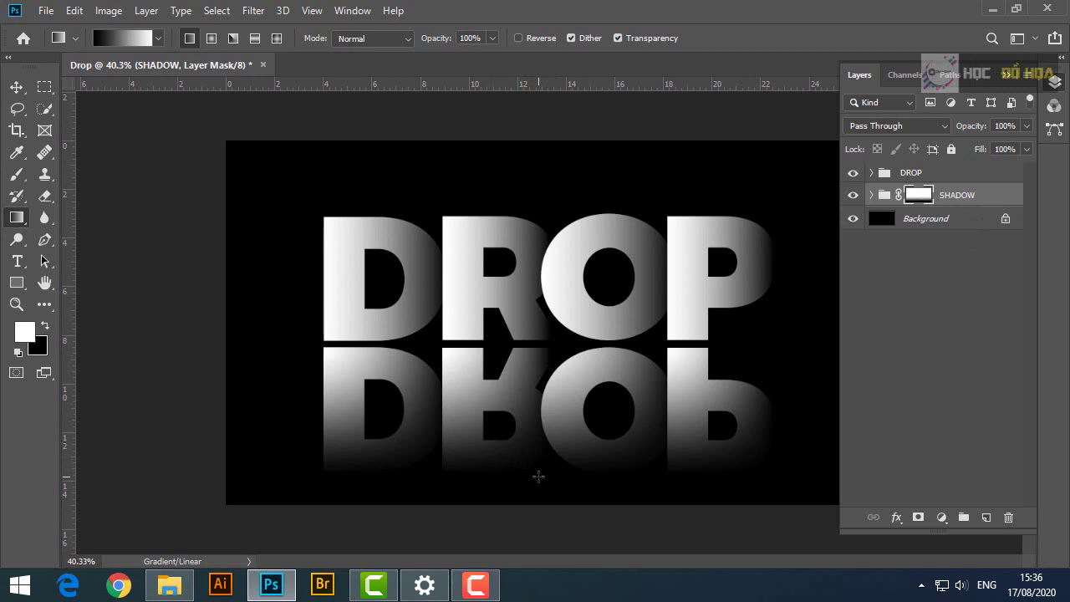
left_click_drag(541, 497, 541, 193)
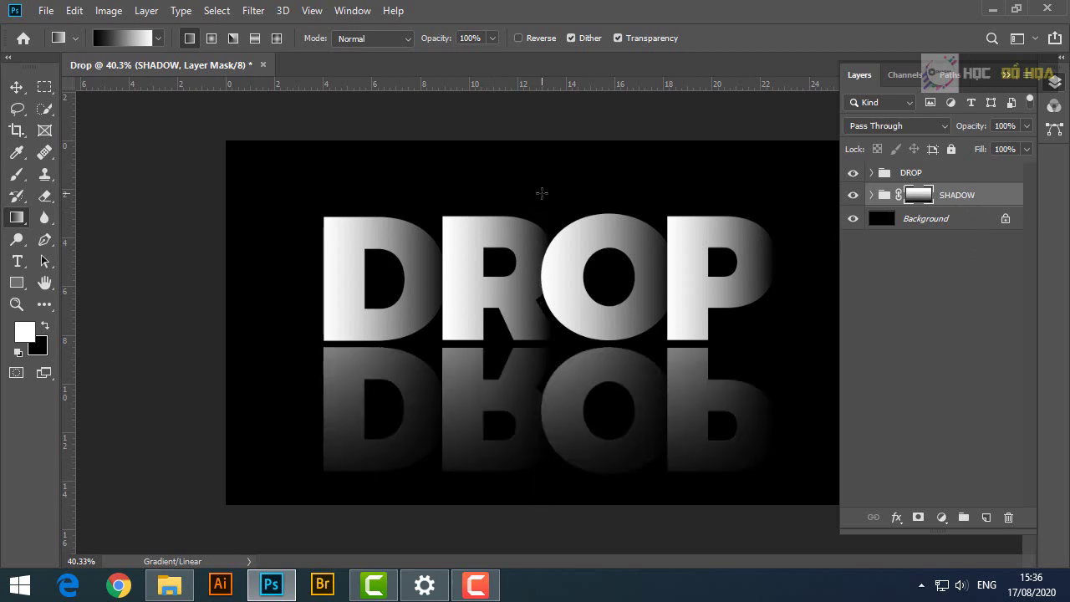
key("ctrl+z")
left_click_drag(543, 423, 543, 238)
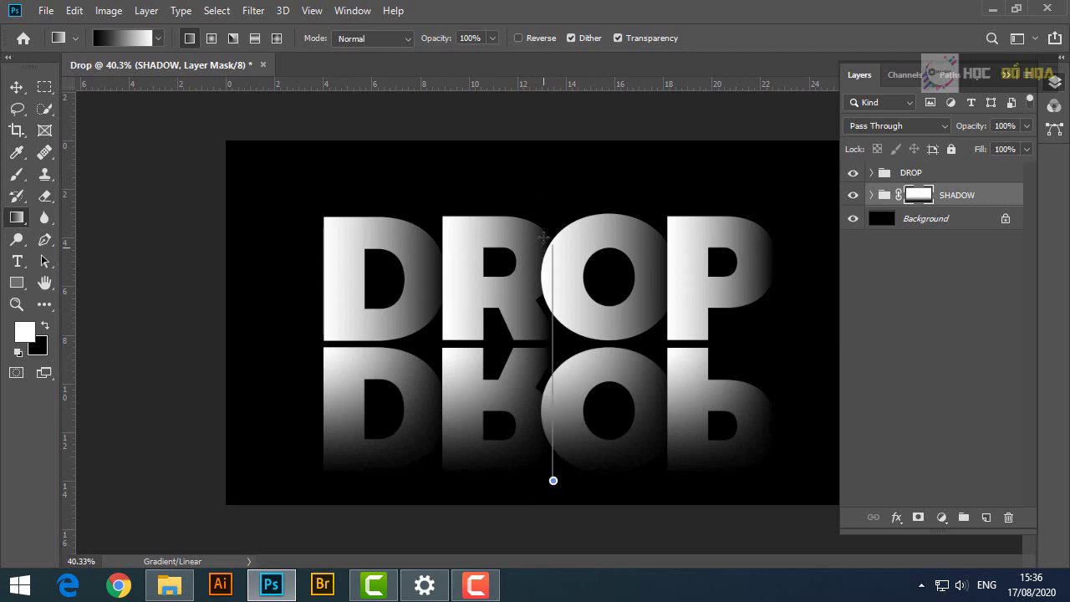
left_click_drag(539, 190, 539, 190)
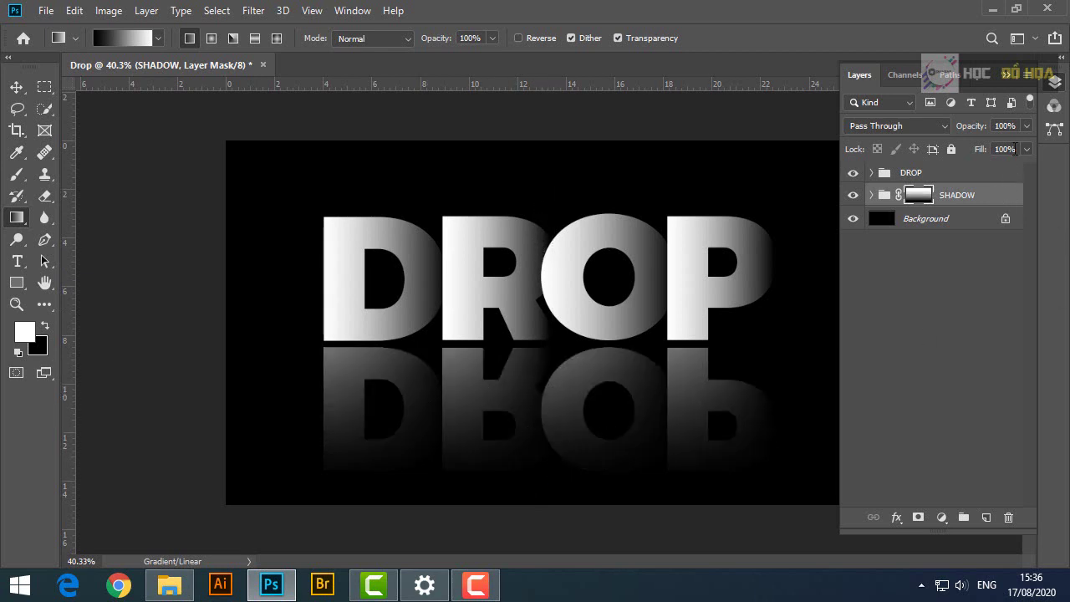
left_click_drag(976, 126, 948, 127)
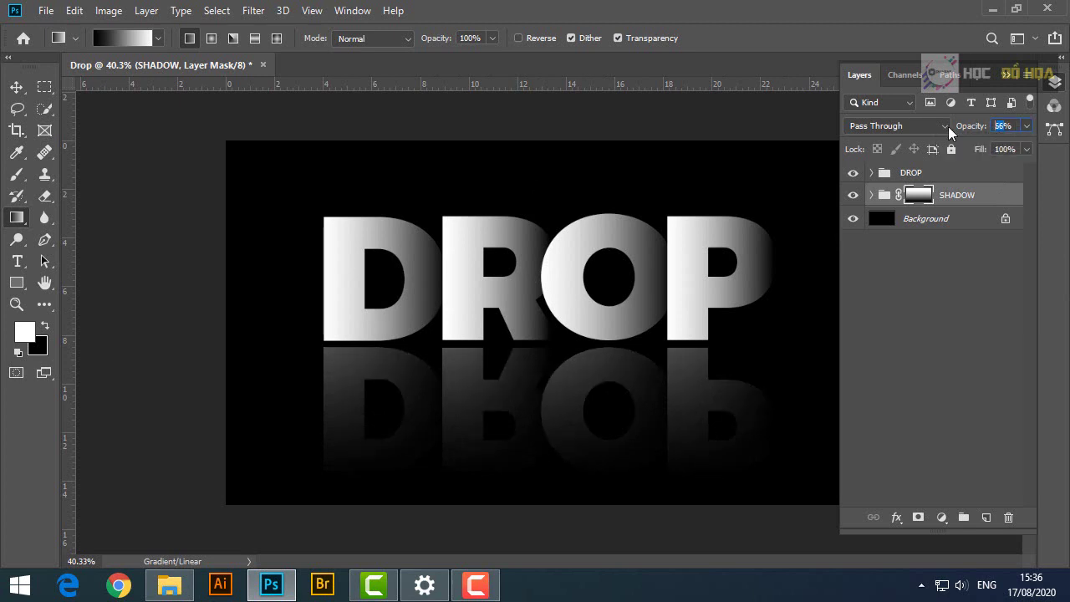
type("76")
Apply 76% opacity to the SHADOW group, reselect its mask, switch to the Move tool and expand the group.
key("Return")
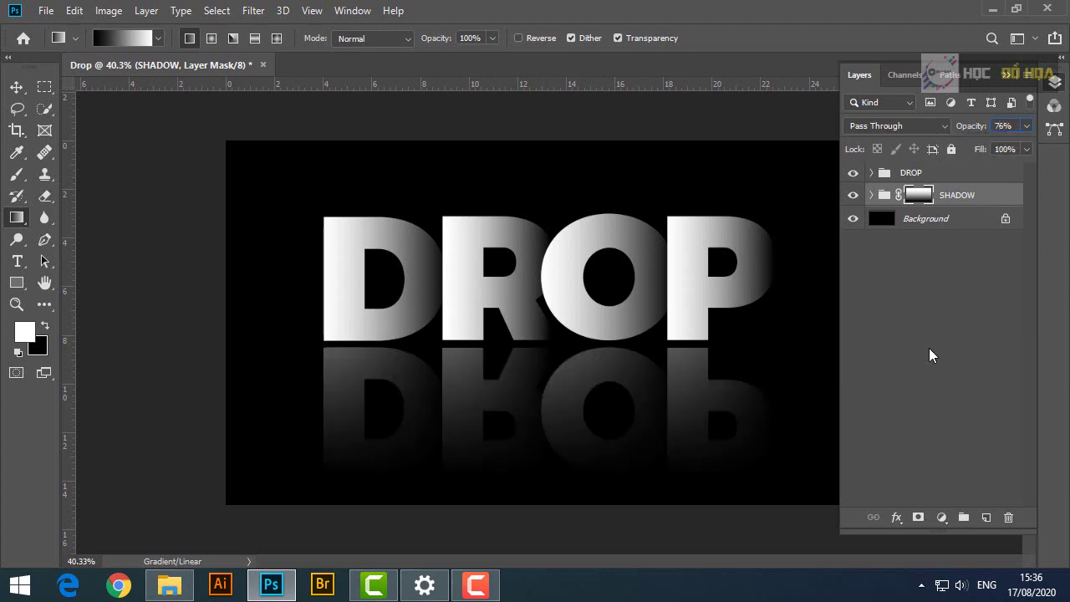
left_click(929, 348)
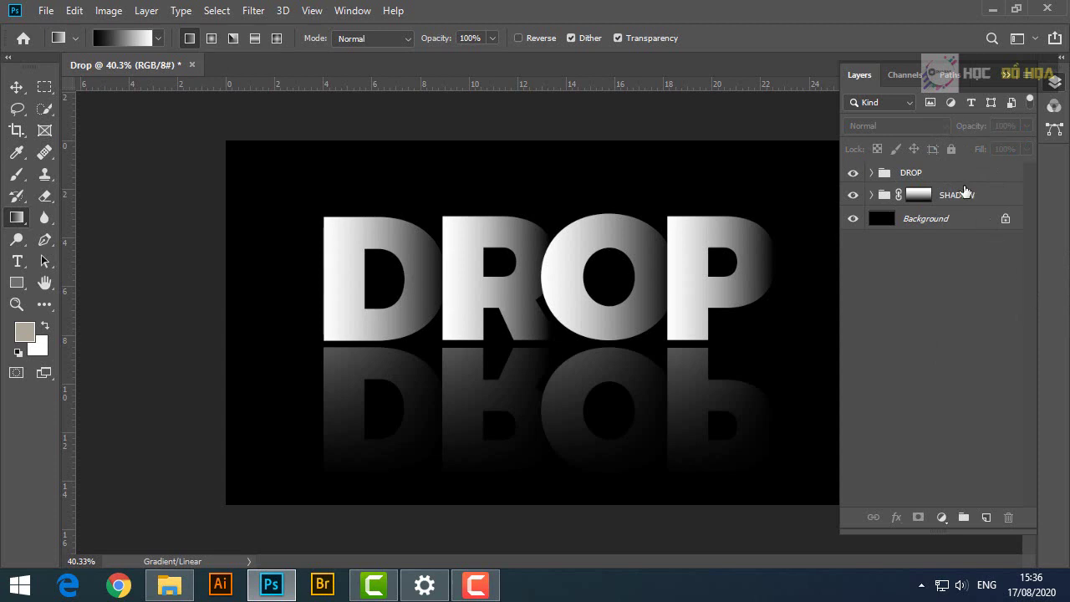
left_click(919, 195)
key("v")
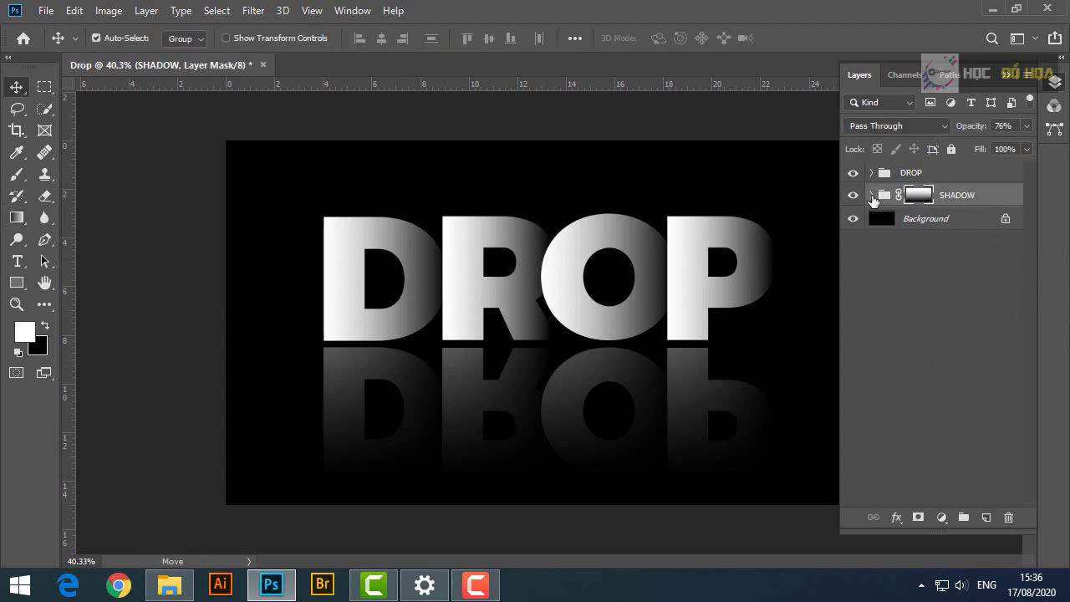
left_click(871, 195)
scroll(861, 374, "down", 1)
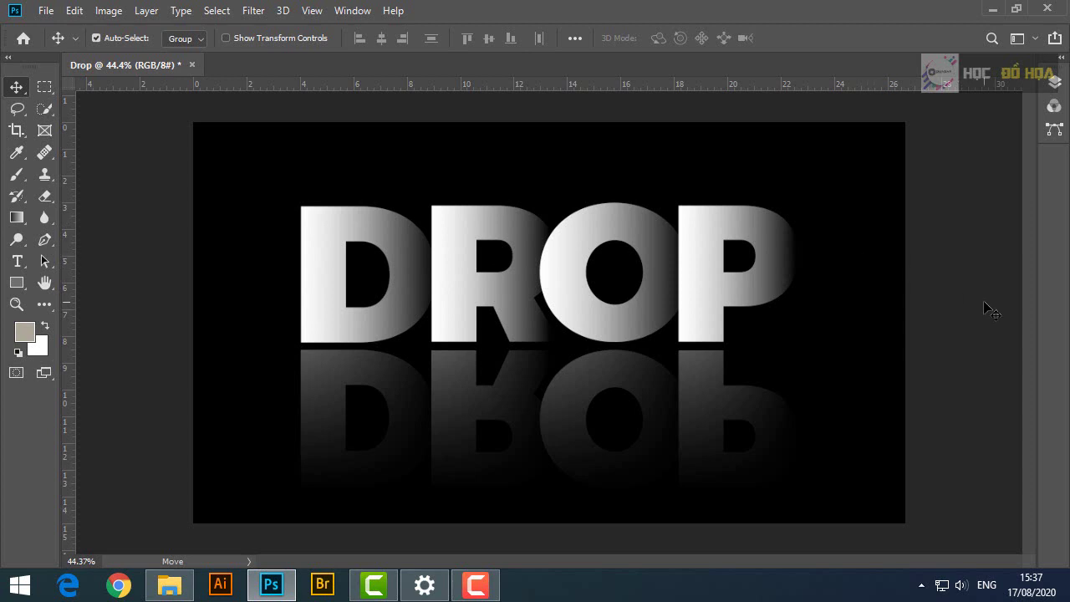
left_click(1054, 81)
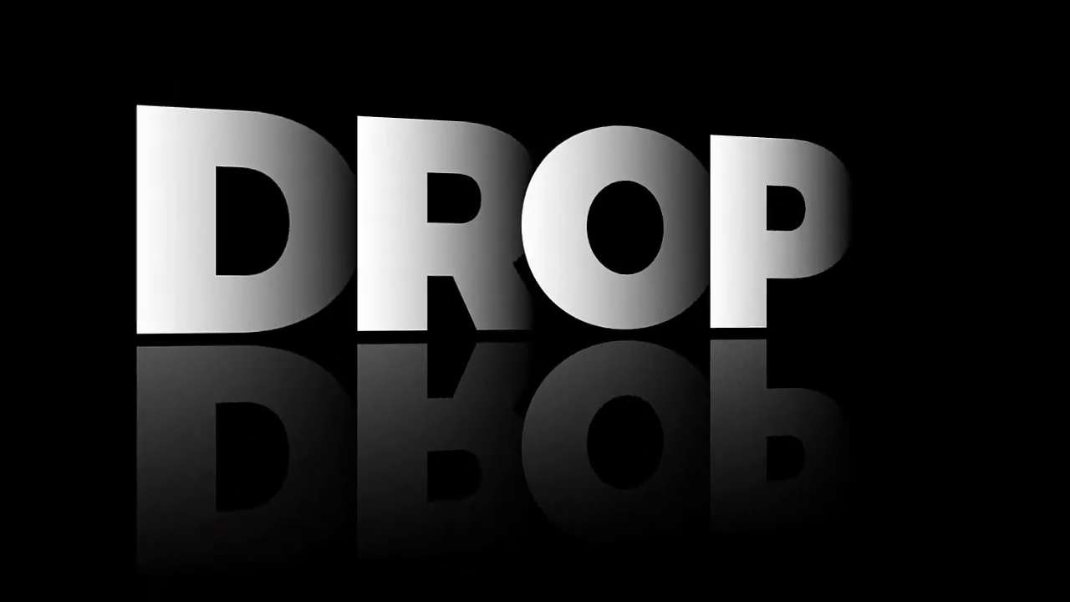